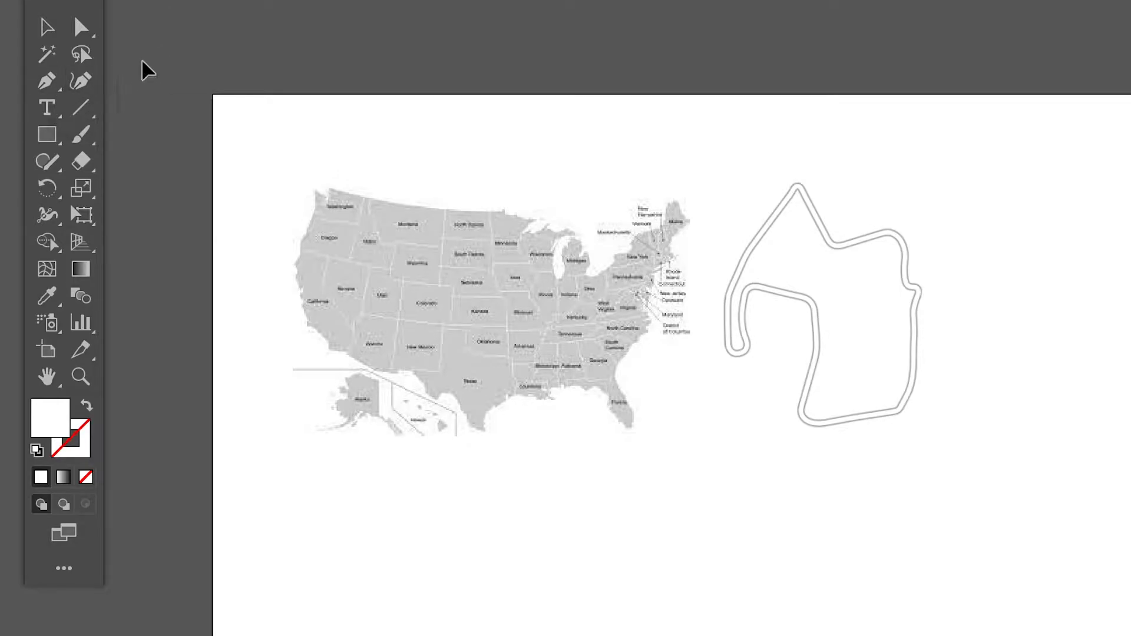
Step: Start a Pen tool path on the US map, tracing the west coast from Washington down to southern California
{"action": "left_click", "coordinate": [51, 88]}
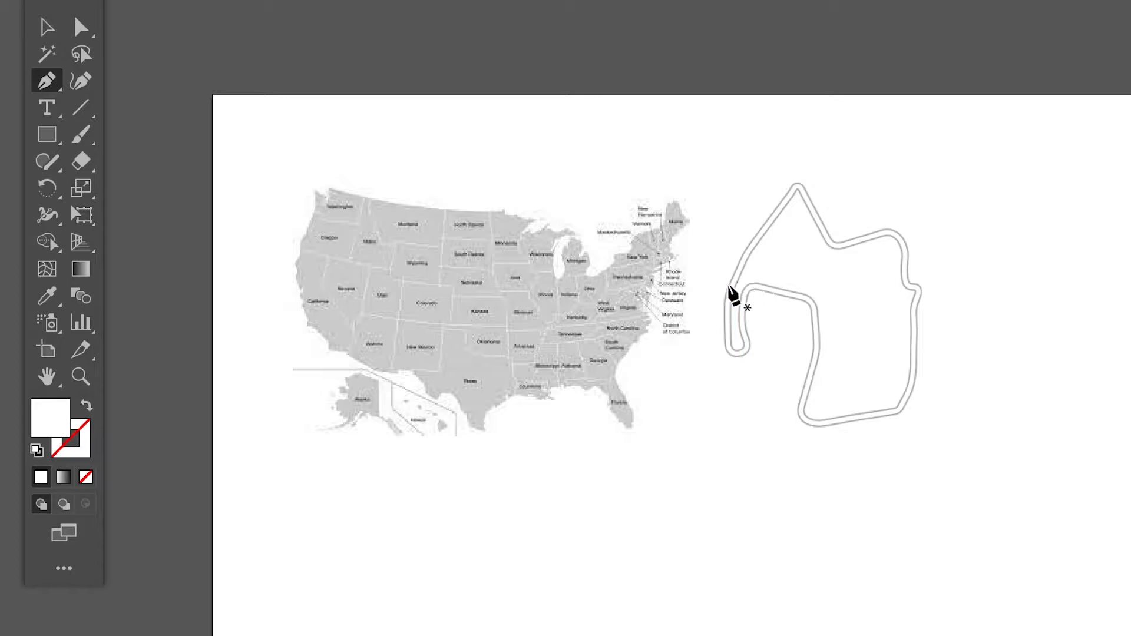
{"action": "key", "text": "ctrl+plus"}
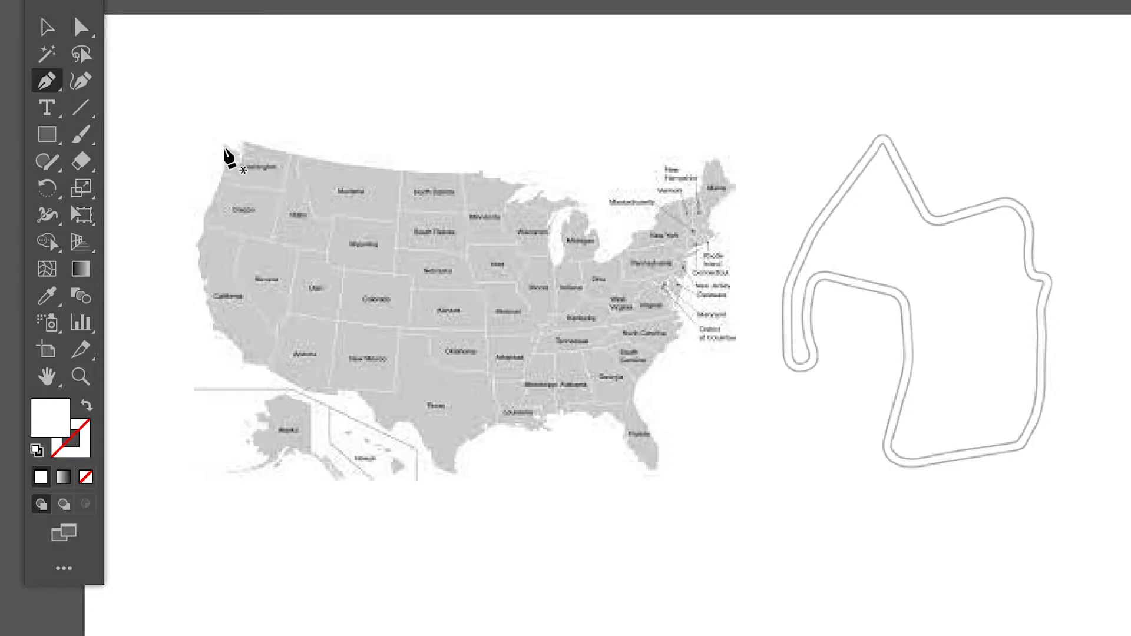
{"action": "left_click_drag", "start_coordinate": [223, 146], "coordinate": [219, 180]}
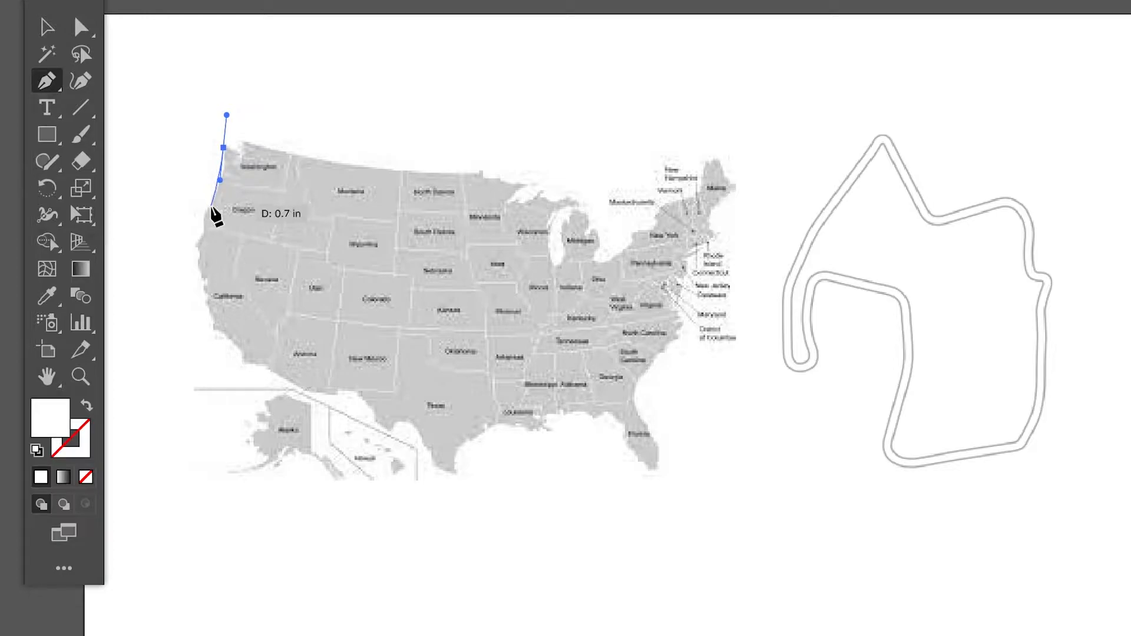
{"action": "left_click", "coordinate": [205, 213]}
{"action": "left_click_drag", "start_coordinate": [198, 236], "coordinate": [194, 240]}
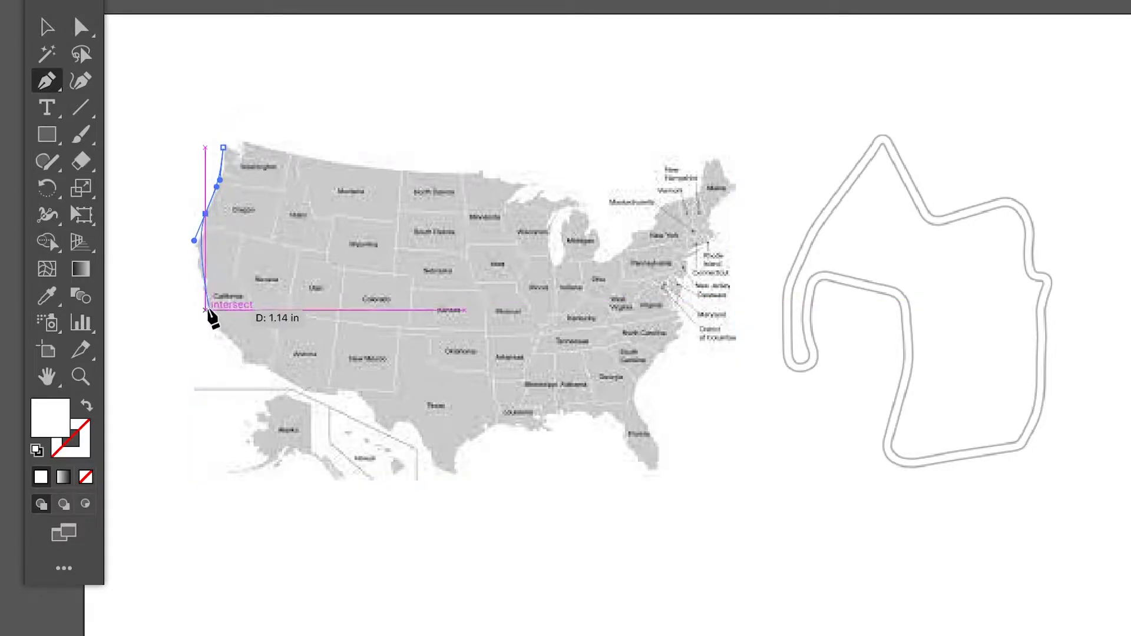
{"action": "left_click_drag", "start_coordinate": [214, 321], "coordinate": [244, 381]}
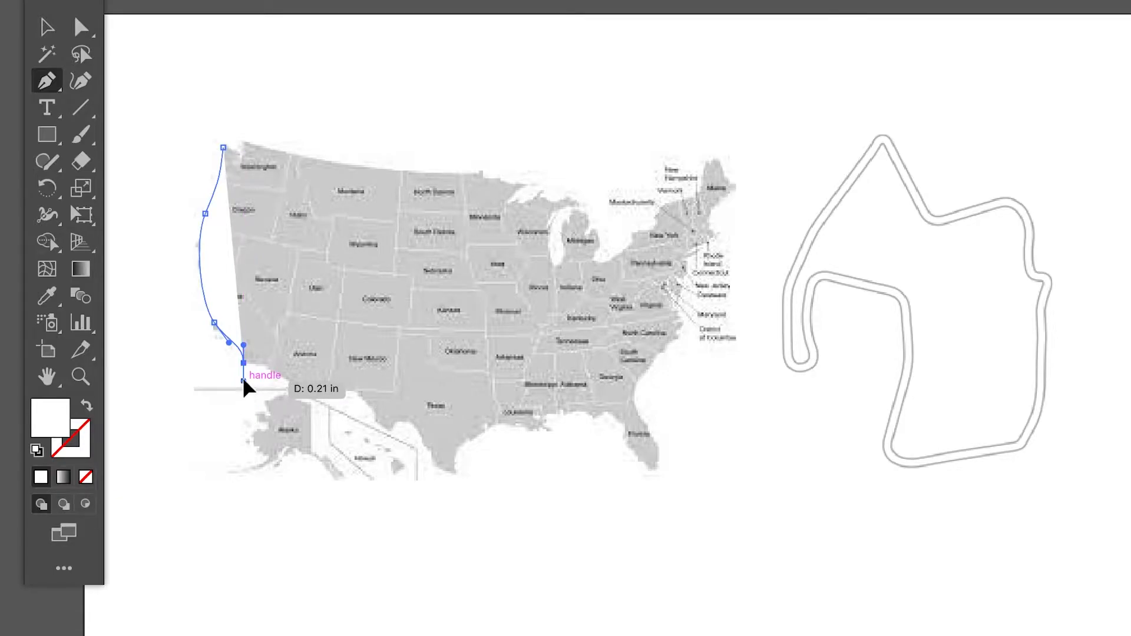
{"action": "left_click_drag", "start_coordinate": [243, 381], "coordinate": [244, 375]}
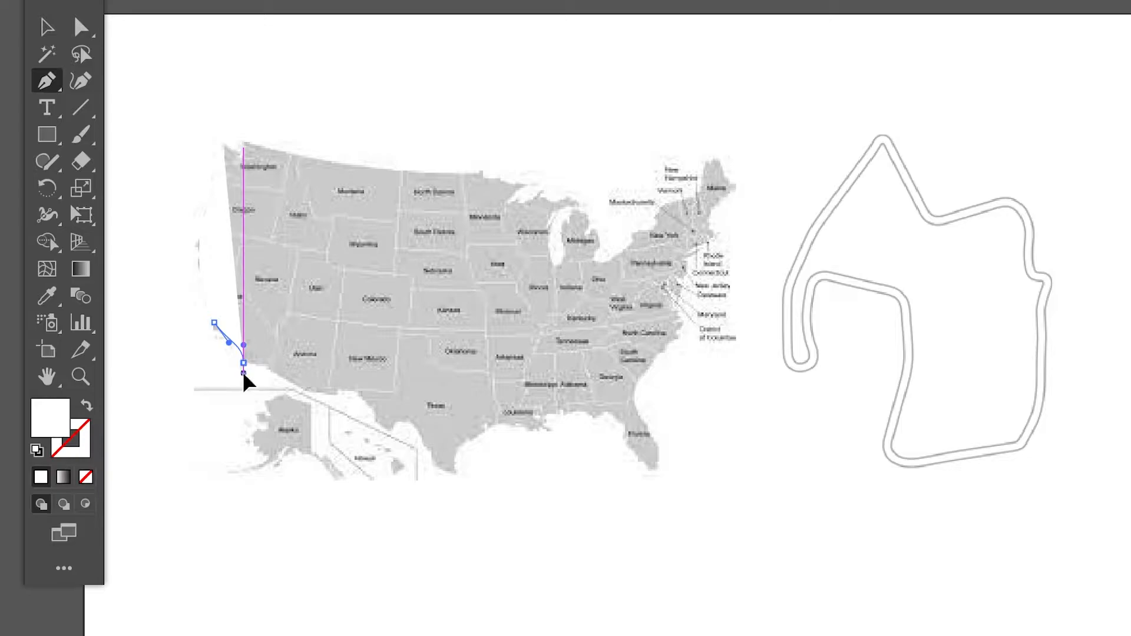
Step: Continue the path along the southern border, around the tip of Texas and along the Gulf coast towards Florida
{"action": "mouse_move", "coordinate": [276, 374]}
{"action": "left_mouse_down"}
{"action": "mouse_move", "coordinate": [284, 387]}
{"action": "mouse_move", "coordinate": [276, 373]}
{"action": "left_mouse_up"}
{"action": "left_click_drag", "start_coordinate": [345, 391], "coordinate": [490, 430]}
{"action": "left_click", "coordinate": [455, 476]}
{"action": "left_click", "coordinate": [543, 433]}
{"action": "left_click_drag", "start_coordinate": [543, 433], "coordinate": [594, 412]}
Step: Trace around the Florida peninsula and up the Atlantic coast to the top of Maine
{"action": "left_click_drag", "start_coordinate": [620, 423], "coordinate": [628, 444]}
{"action": "left_click", "coordinate": [652, 473]}
{"action": "left_click", "coordinate": [660, 457]}
{"action": "left_click", "coordinate": [638, 405]}
{"action": "left_click", "coordinate": [677, 309]}
{"action": "left_click", "coordinate": [716, 232]}
{"action": "left_click", "coordinate": [736, 189]}
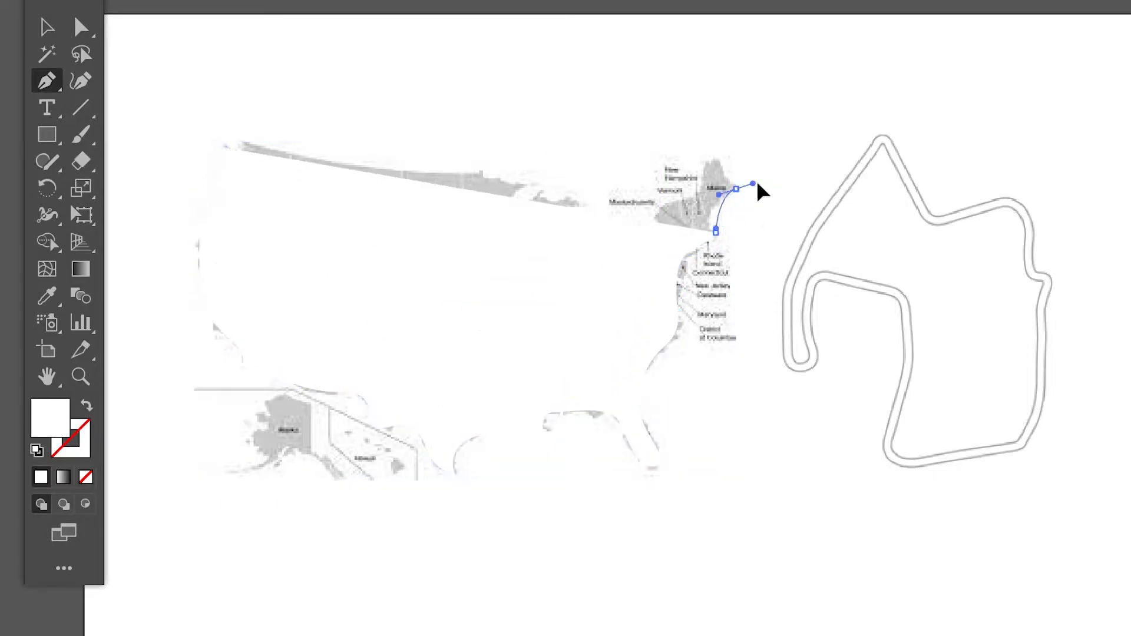
{"action": "left_click", "coordinate": [718, 157]}
Step: Lower the traced shape's opacity to 52% so the map shows through the white fill
{"action": "left_click", "coordinate": [569, 1]}
{"action": "left_click", "coordinate": [693, 464]}
{"action": "left_click", "coordinate": [806, 207]}
{"action": "left_click_drag", "start_coordinate": [806, 235], "coordinate": [760, 235]}
{"action": "left_click", "coordinate": [524, 74]}
Step: Trace from Maine past the Great Lakes and along the northern border, closing the path at Washington
{"action": "left_click_drag", "start_coordinate": [703, 164], "coordinate": [679, 201]}
{"action": "left_click_drag", "start_coordinate": [653, 218], "coordinate": [626, 237]}
{"action": "left_click_drag", "start_coordinate": [600, 262], "coordinate": [595, 220]}
{"action": "left_click_drag", "start_coordinate": [572, 200], "coordinate": [561, 199]}
{"action": "left_click_drag", "start_coordinate": [508, 203], "coordinate": [533, 180]}
{"action": "left_click", "coordinate": [471, 175]}
{"action": "left_click", "coordinate": [239, 162]}
{"action": "left_click", "coordinate": [223, 148]}
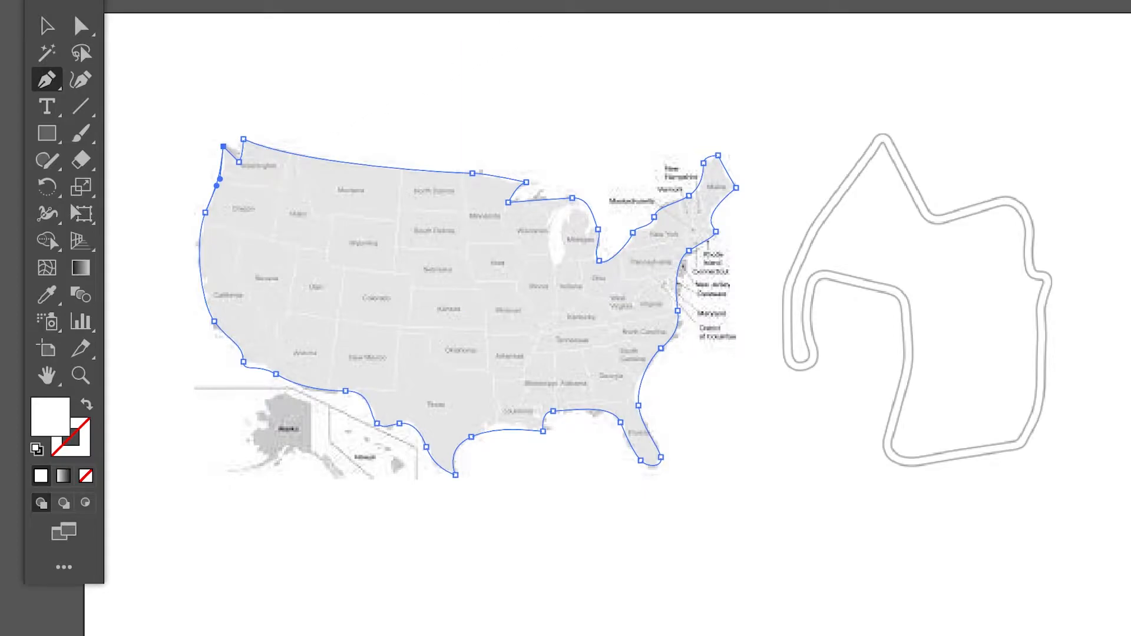
Step: Restore the traced US shape's opacity to 100%
{"action": "left_click", "coordinate": [573, 1]}
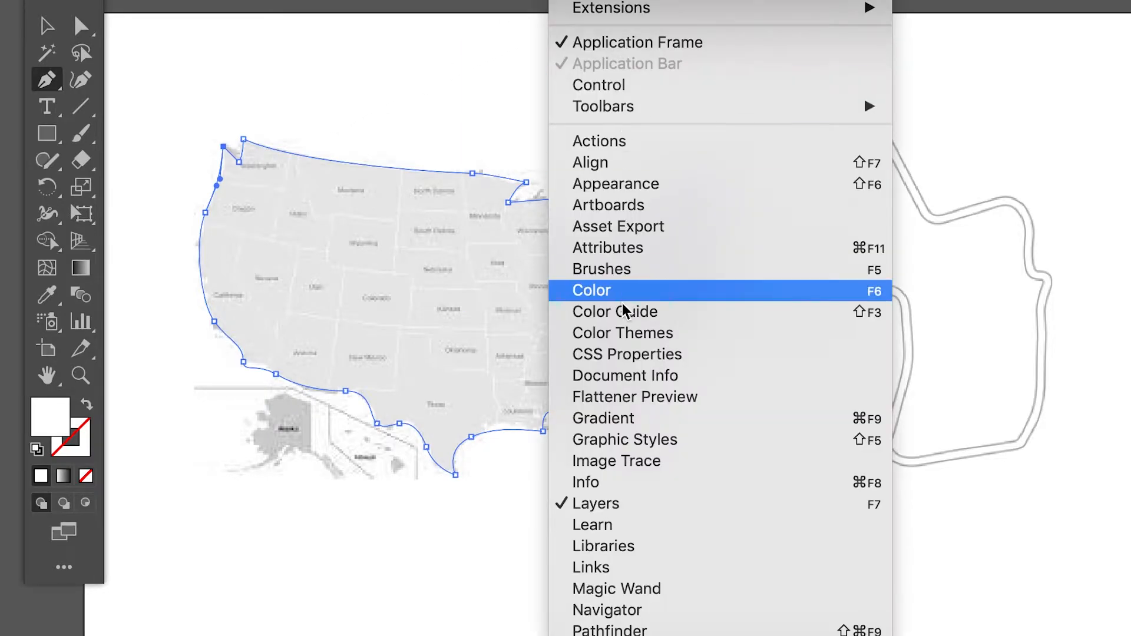
{"action": "left_click", "coordinate": [676, 572]}
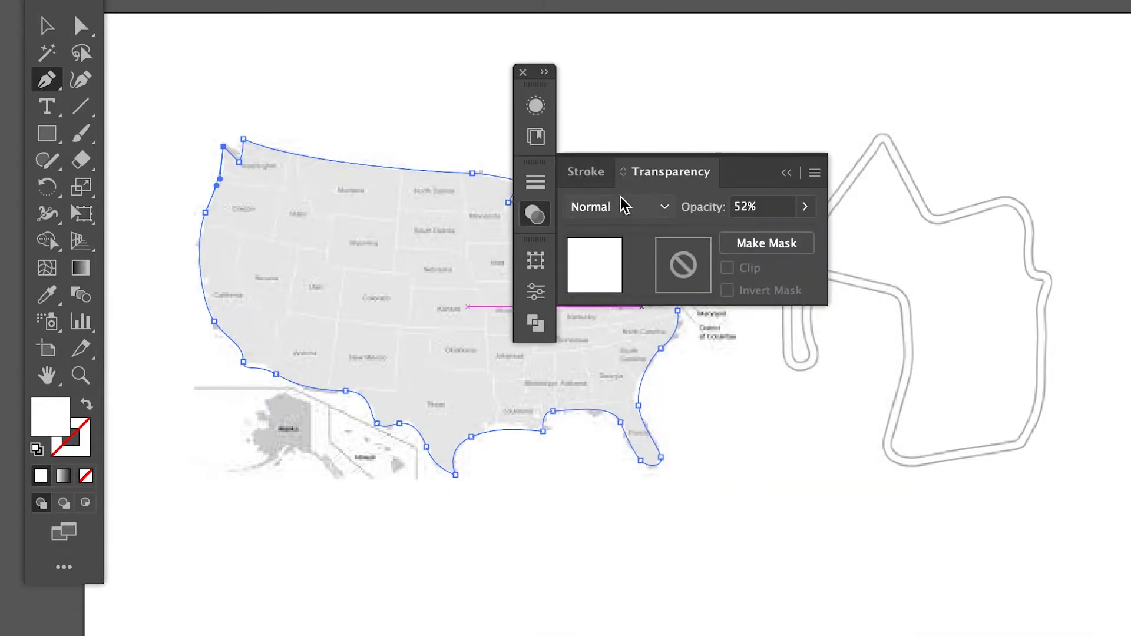
{"action": "left_click", "coordinate": [804, 207]}
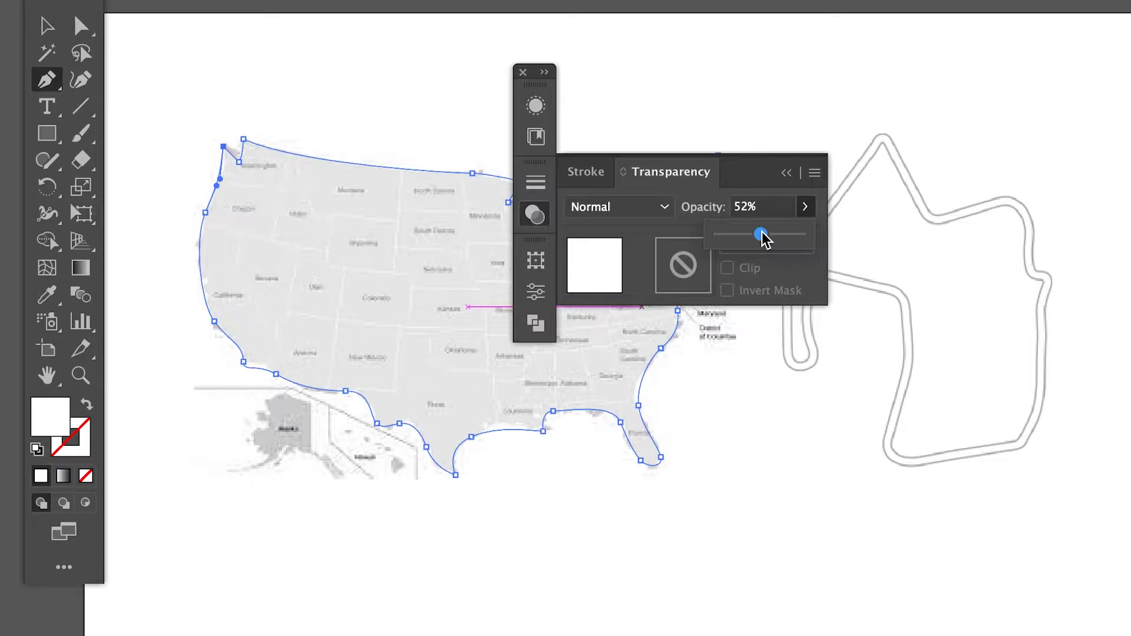
{"action": "left_click_drag", "start_coordinate": [761, 235], "coordinate": [832, 246]}
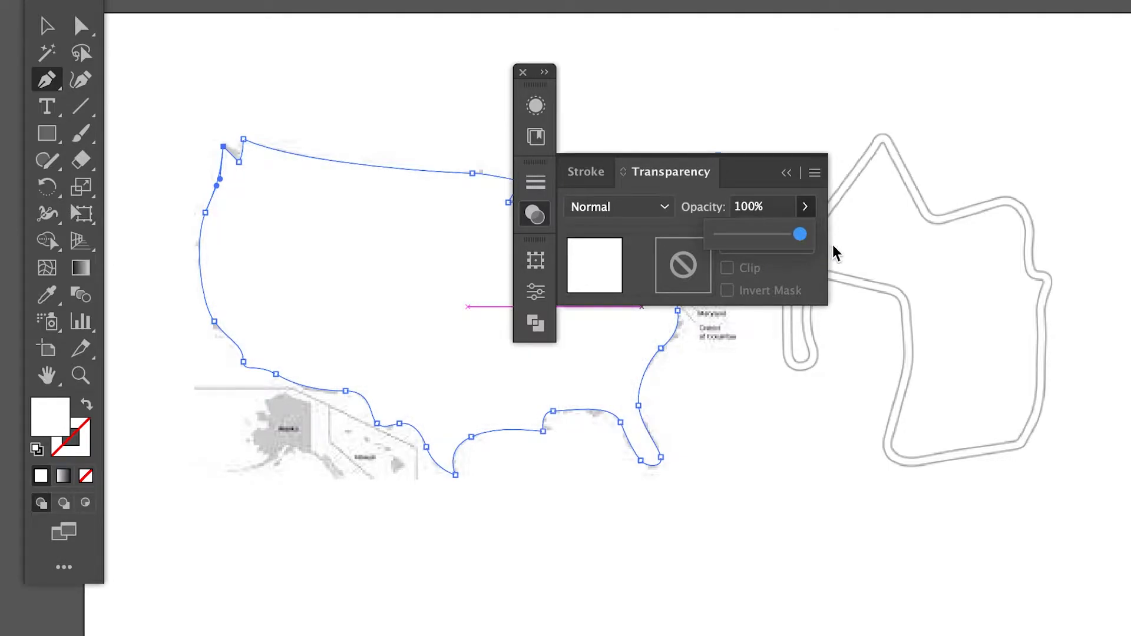
{"action": "left_click", "coordinate": [523, 71]}
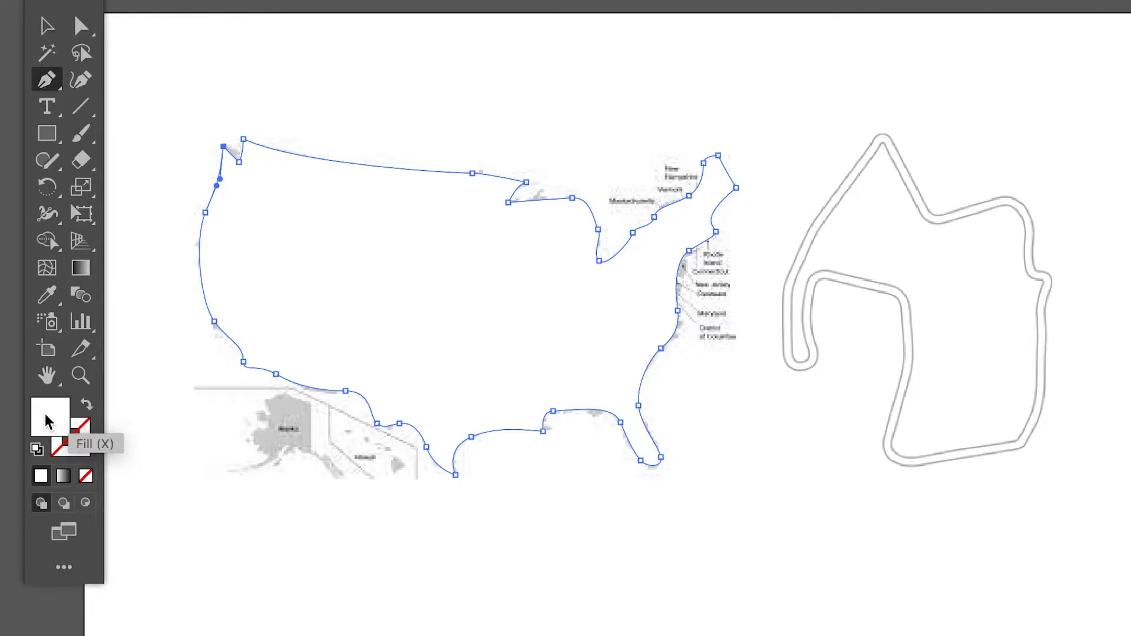
Step: Fill the traced US shape with a dark reddish brown
{"action": "double_click", "coordinate": [51, 423]}
{"action": "left_click_drag", "start_coordinate": [558, 292], "coordinate": [509, 327]}
{"action": "left_click", "coordinate": [925, 162]}
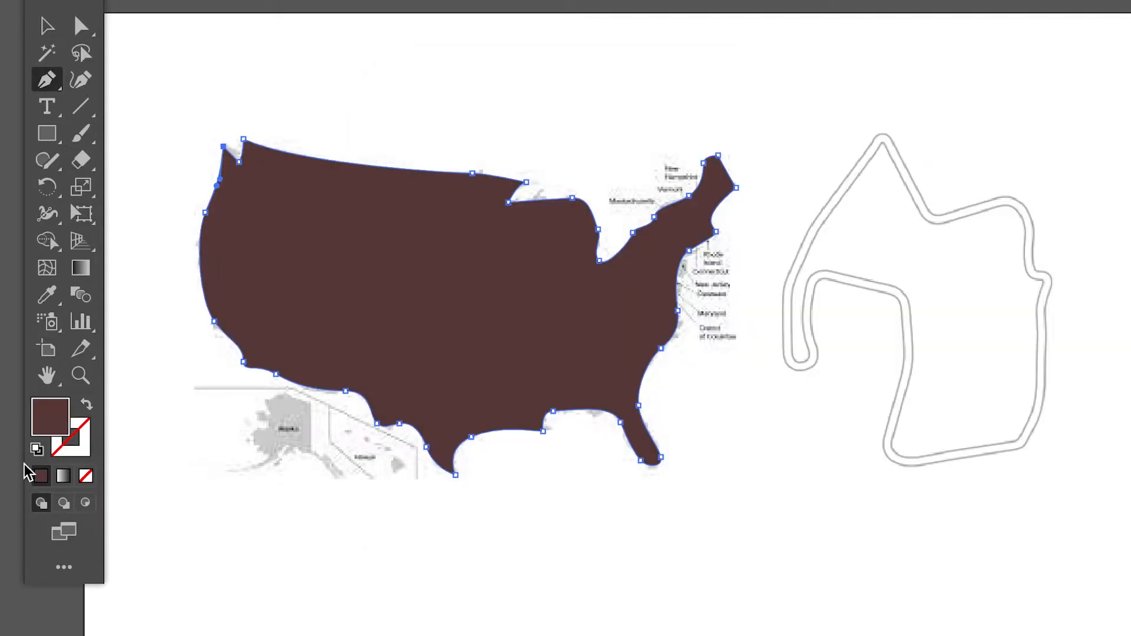
Step: Set the US shape's fill to black 000000, and swap fill and stroke to leave a black outline without fill
{"action": "double_click", "coordinate": [65, 411]}
{"action": "left_click_drag", "start_coordinate": [555, 351], "coordinate": [410, 463]}
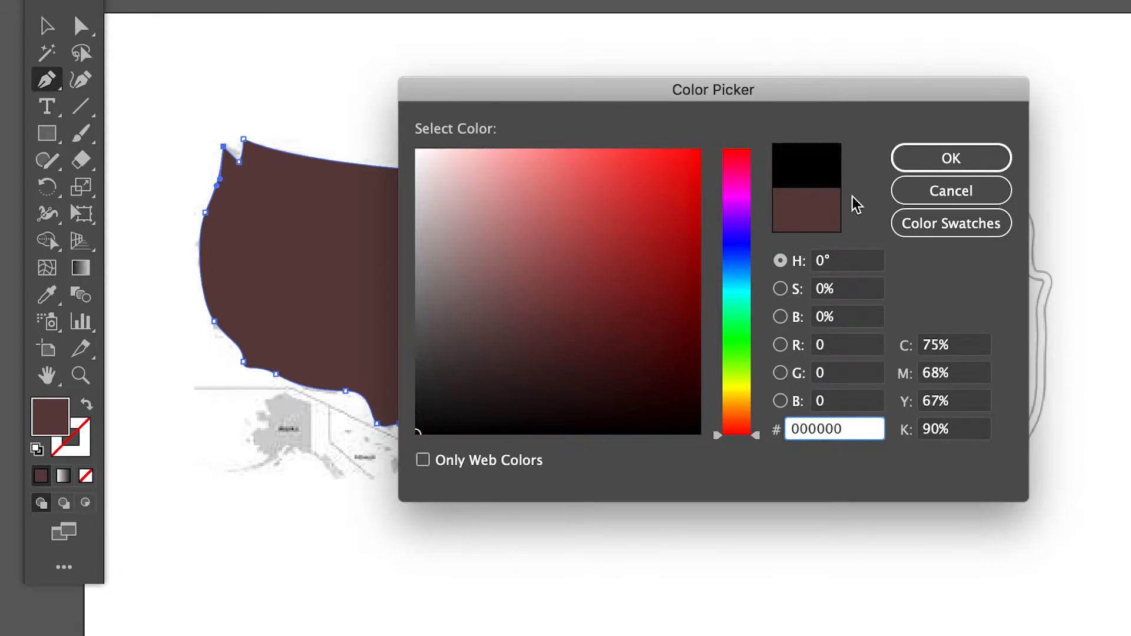
{"action": "left_click", "coordinate": [944, 160]}
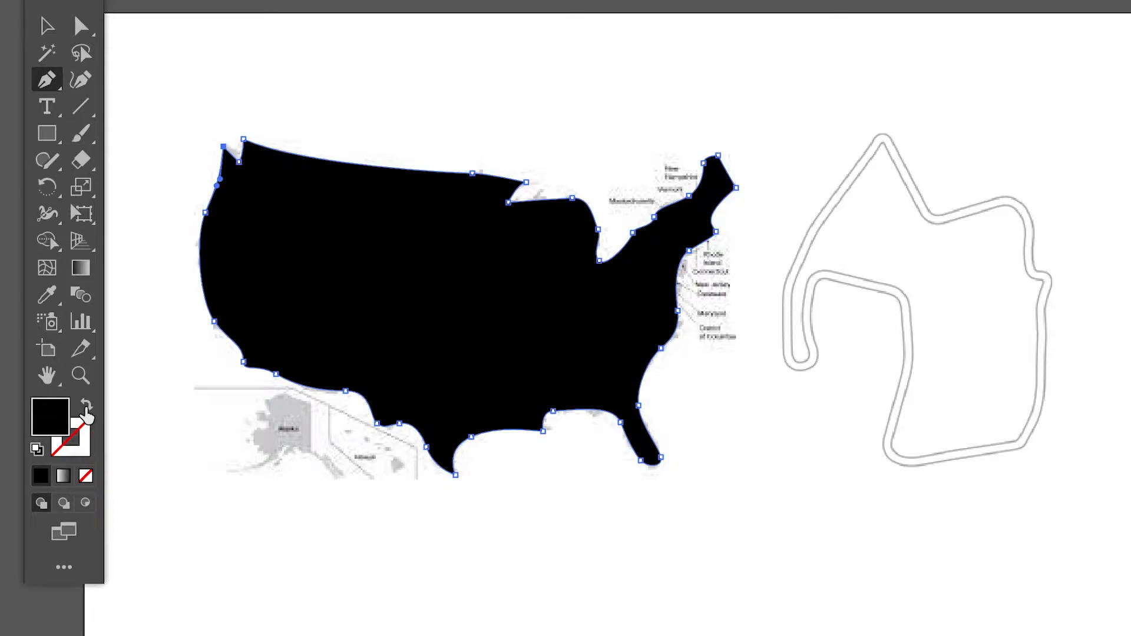
{"action": "left_click", "coordinate": [86, 410]}
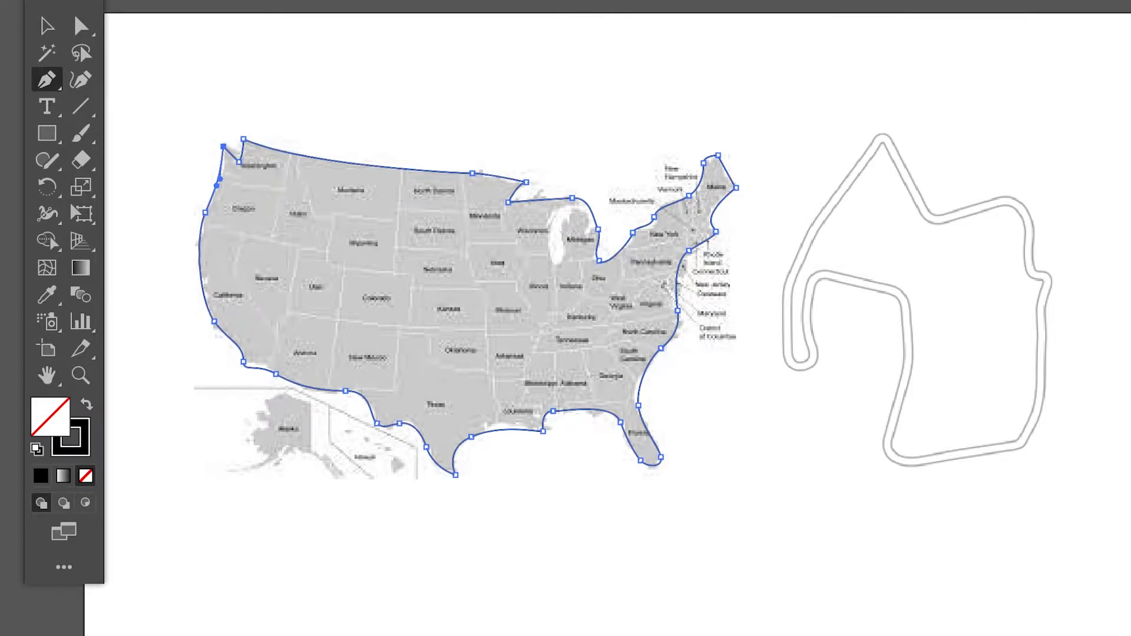
Step: Increase the US outline's stroke weight to 25 pt
{"action": "left_click", "coordinate": [595, 1]}
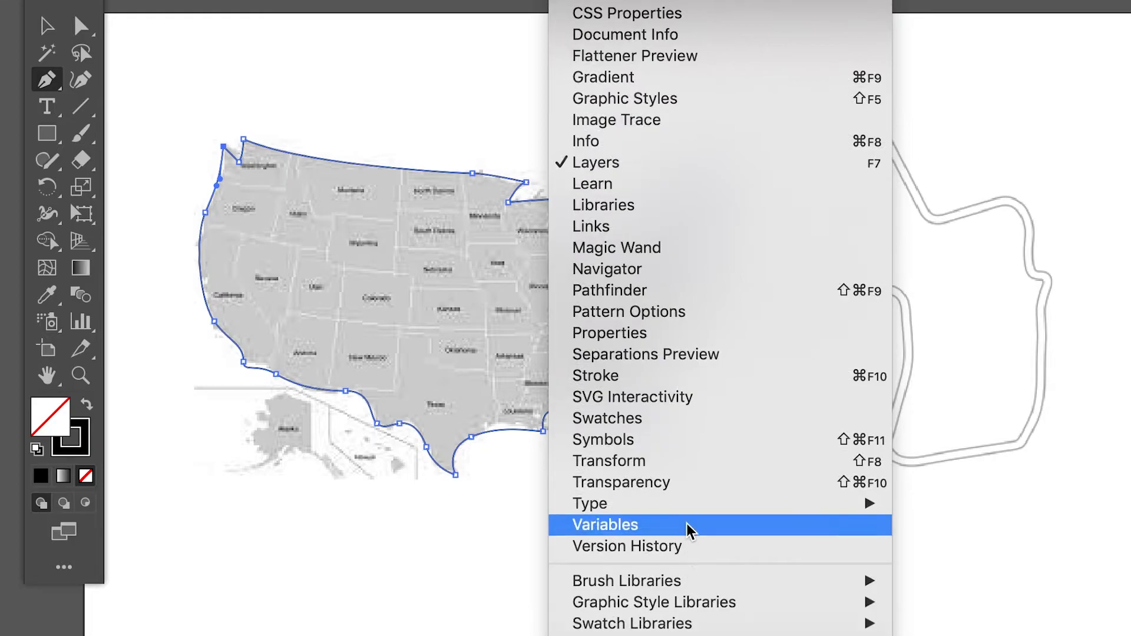
{"action": "left_click", "coordinate": [689, 378]}
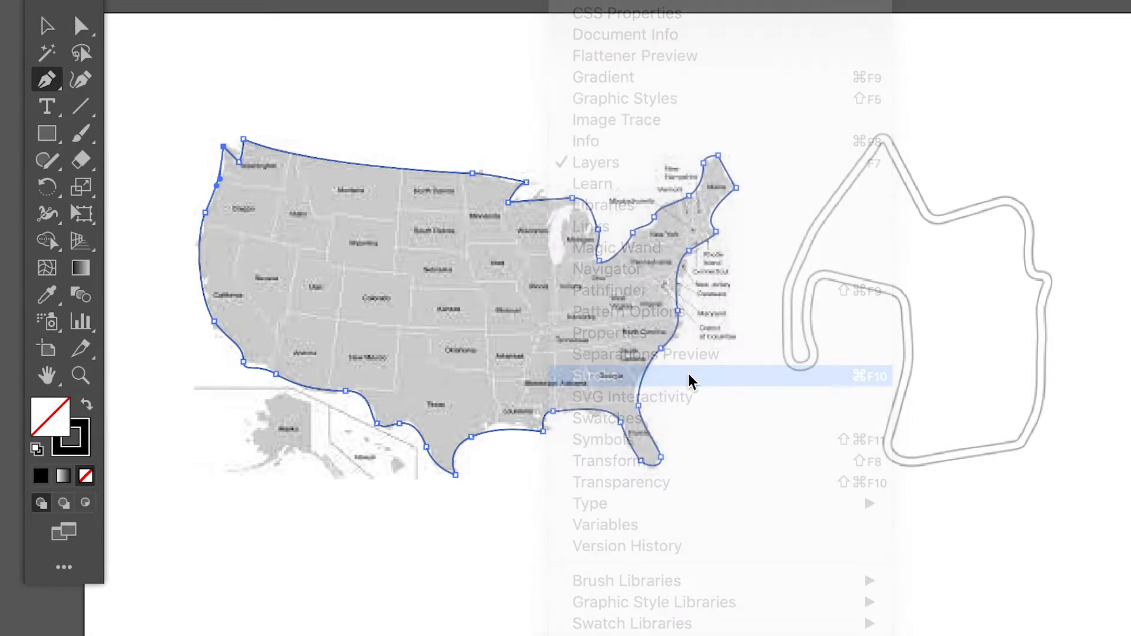
{"action": "mouse_move", "coordinate": [734, 169]}
{"action": "left_mouse_down"}
{"action": "mouse_move", "coordinate": [966, 108]}
{"action": "mouse_move", "coordinate": [977, 24]}
{"action": "left_mouse_up"}
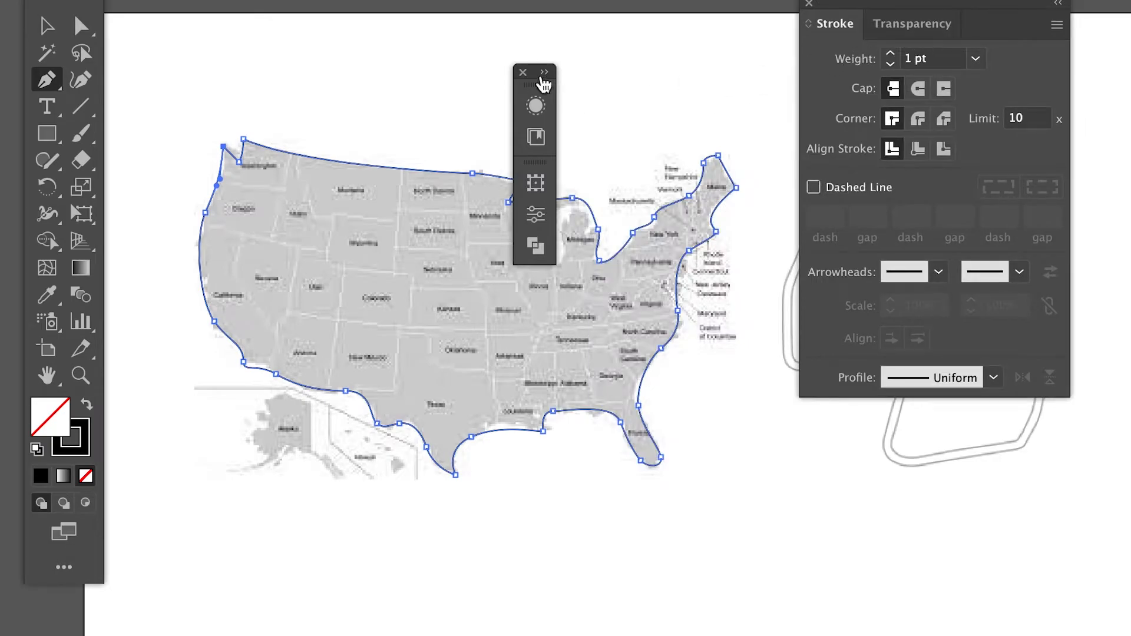
{"action": "left_click", "coordinate": [890, 53]}
{"action": "left_click", "coordinate": [891, 54]}
{"action": "left_click", "coordinate": [890, 54]}
{"action": "left_click", "coordinate": [890, 53]}
{"action": "left_click", "coordinate": [890, 53]}
{"action": "left_click", "coordinate": [890, 54]}
{"action": "left_click", "coordinate": [891, 53]}
{"action": "left_click", "coordinate": [891, 54]}
{"action": "left_click", "coordinate": [891, 53]}
{"action": "left_click", "coordinate": [890, 53]}
{"action": "left_click", "coordinate": [890, 54]}
{"action": "left_click", "coordinate": [890, 53]}
{"action": "left_click", "coordinate": [890, 53]}
{"action": "left_click", "coordinate": [890, 53]}
{"action": "left_click", "coordinate": [890, 54]}
{"action": "left_click", "coordinate": [890, 54]}
{"action": "left_click", "coordinate": [890, 54]}
{"action": "left_click", "coordinate": [890, 53]}
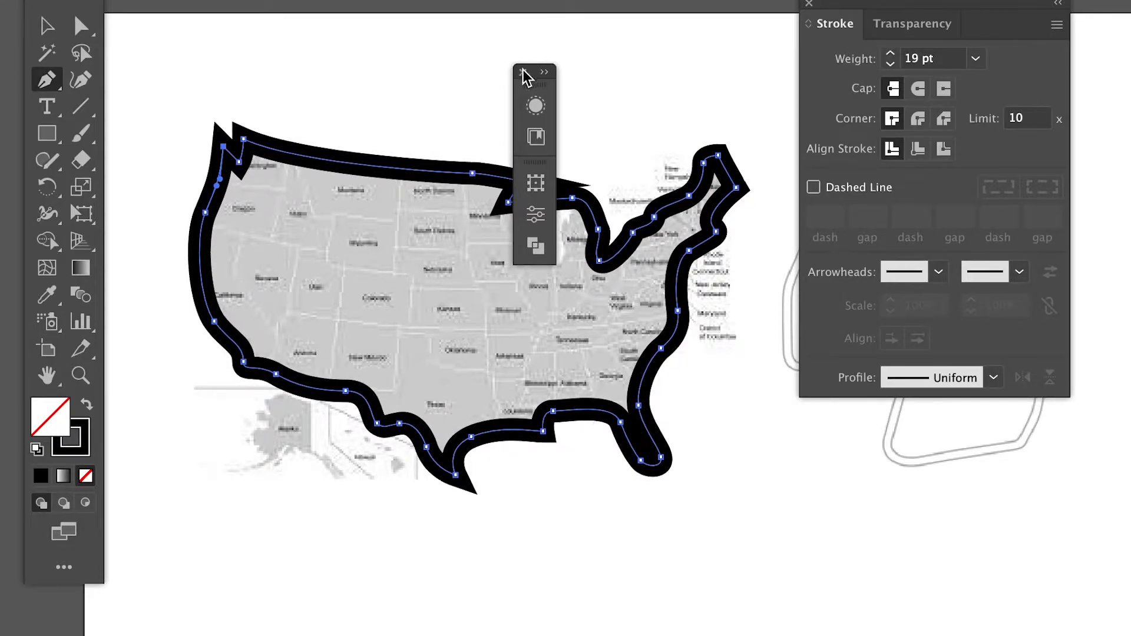
{"action": "left_click_drag", "start_coordinate": [538, 81], "coordinate": [646, 0]}
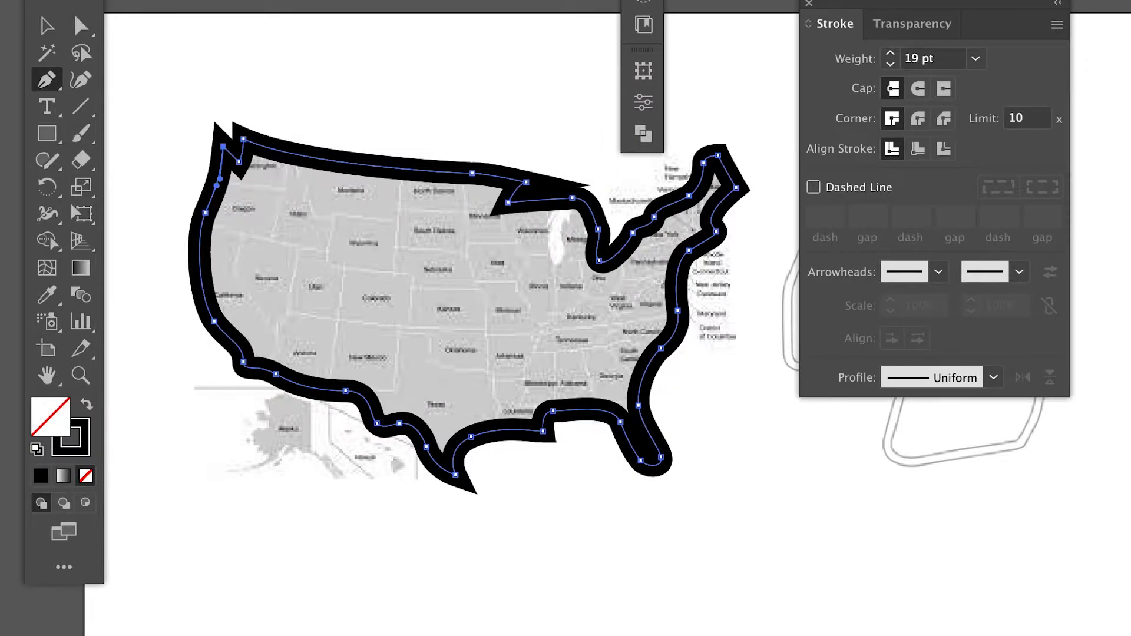
{"action": "left_click", "coordinate": [891, 56]}
{"action": "left_click", "coordinate": [891, 55]}
{"action": "left_click", "coordinate": [891, 55]}
{"action": "left_click", "coordinate": [891, 56]}
{"action": "left_click", "coordinate": [891, 56]}
{"action": "left_click", "coordinate": [891, 55]}
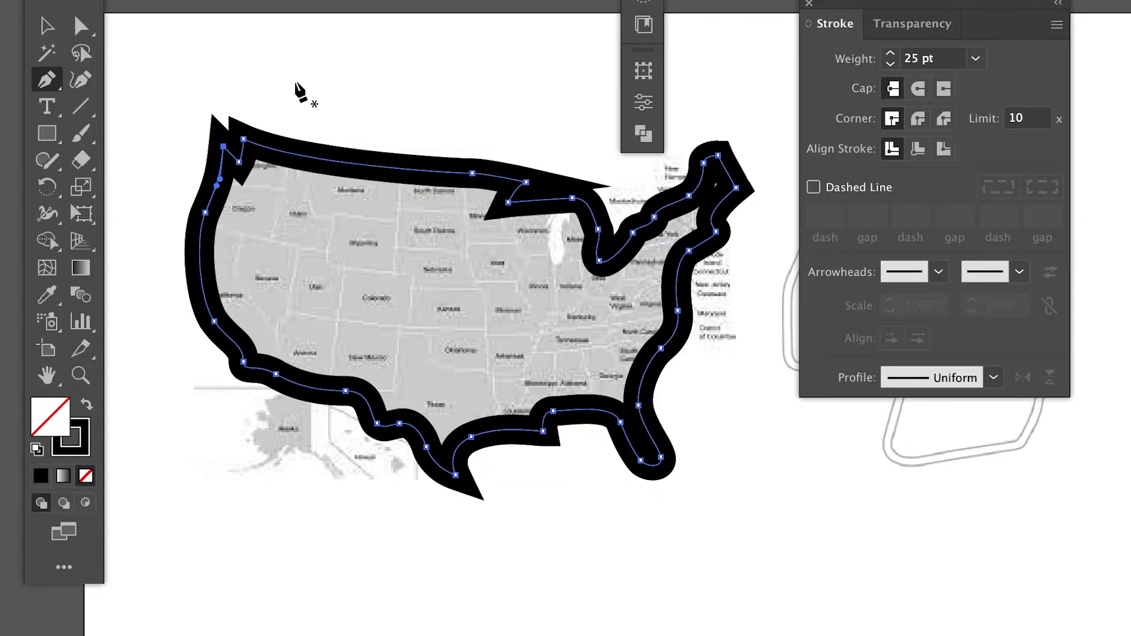
Step: Slightly round the pointed corner near Lake Superior on the US outline, and set the stroke's corners to Round Join
{"action": "left_click", "coordinate": [81, 26]}
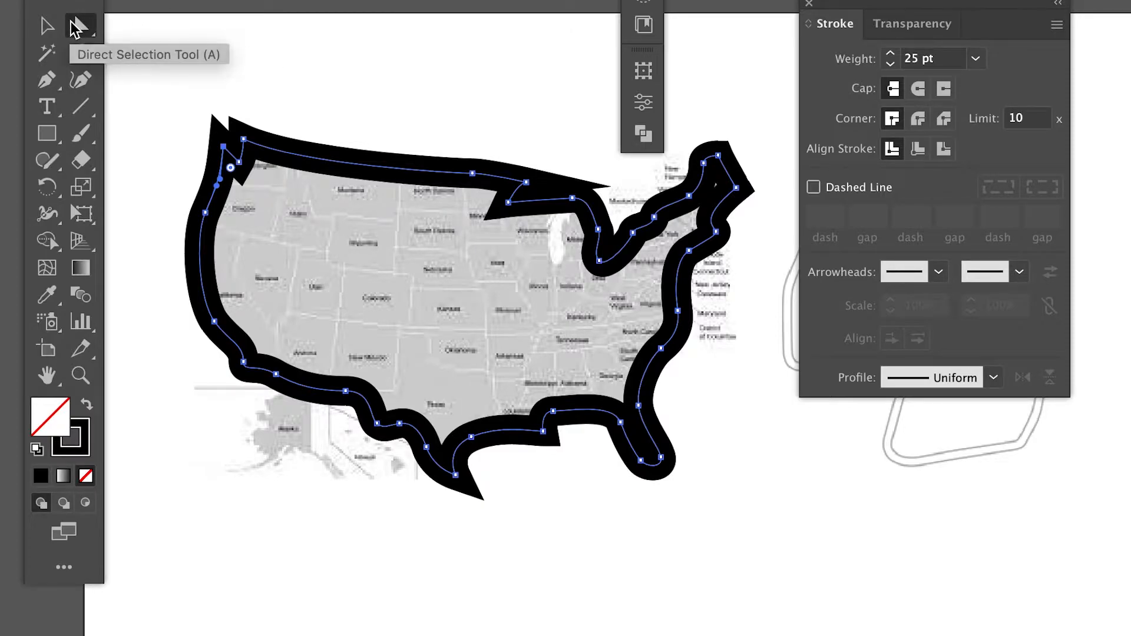
{"action": "left_click", "coordinate": [526, 183]}
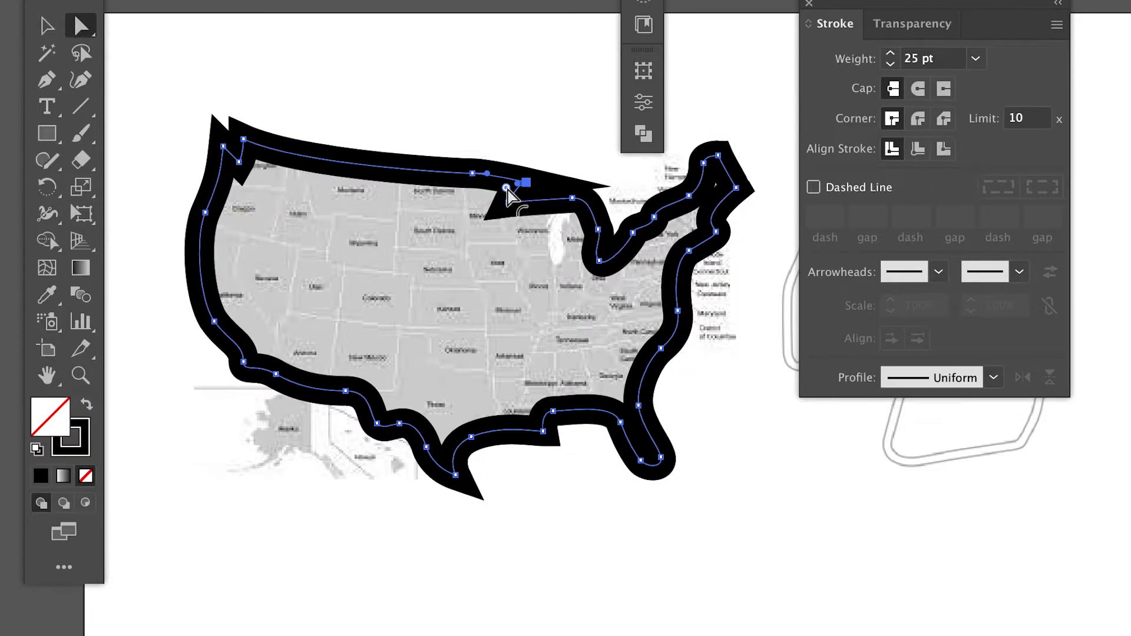
{"action": "left_click_drag", "start_coordinate": [506, 187], "coordinate": [516, 187]}
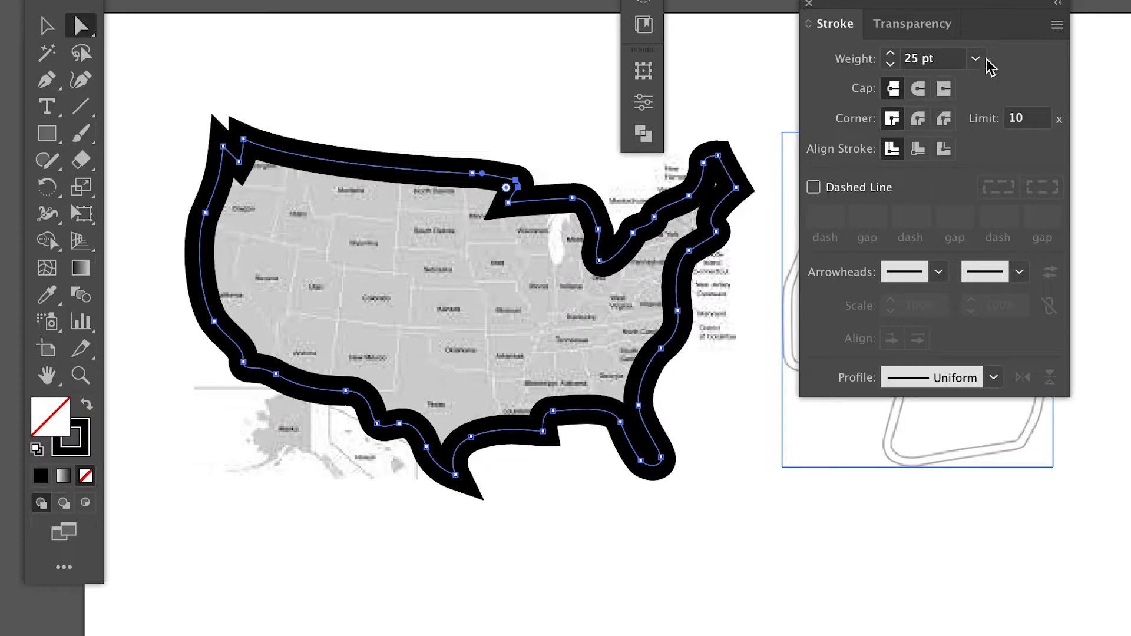
{"action": "left_click", "coordinate": [919, 120]}
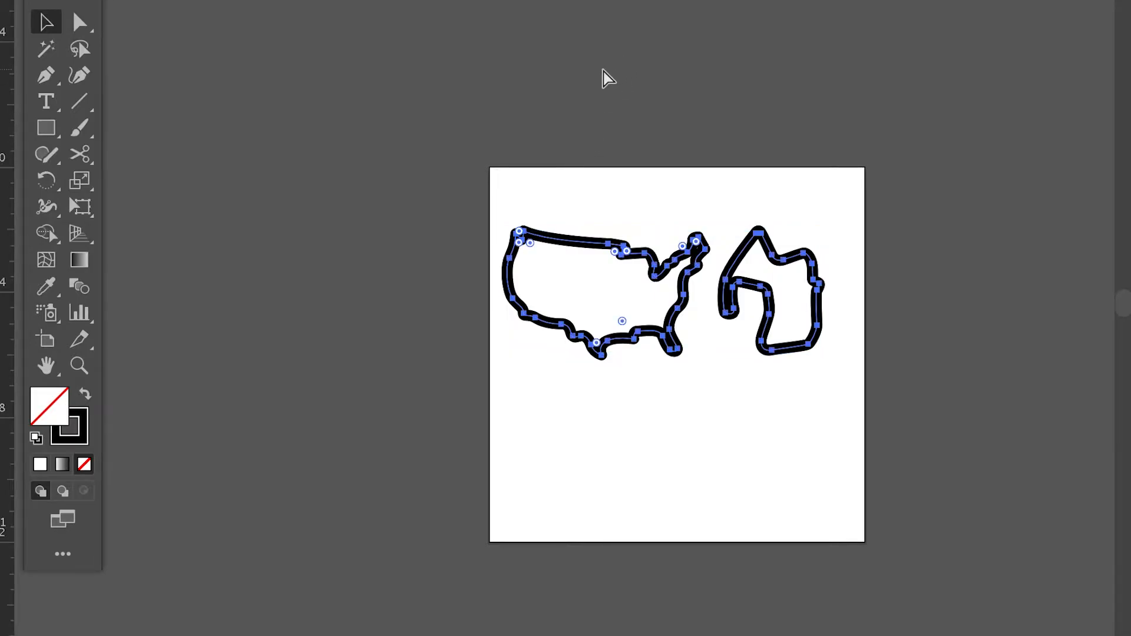
Step: Check the ruler visibility options
{"action": "key", "text": "ctrl+equal"}
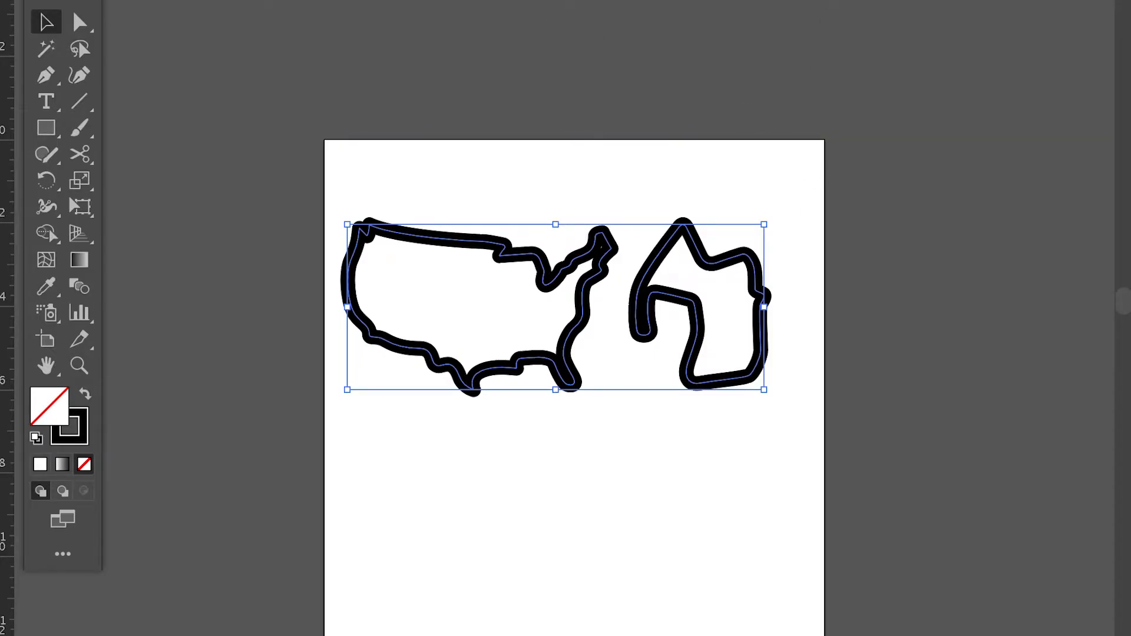
{"action": "left_click", "coordinate": [507, 2]}
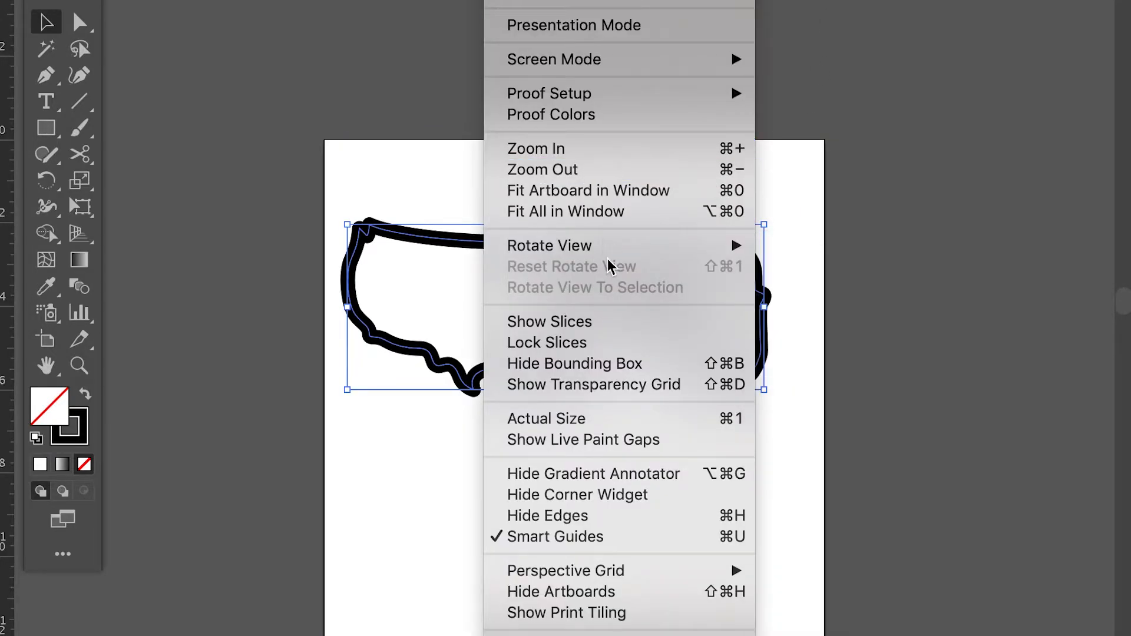
{"action": "scroll", "coordinate": [651, 518], "scroll_direction": "down", "scroll_amount": 4}
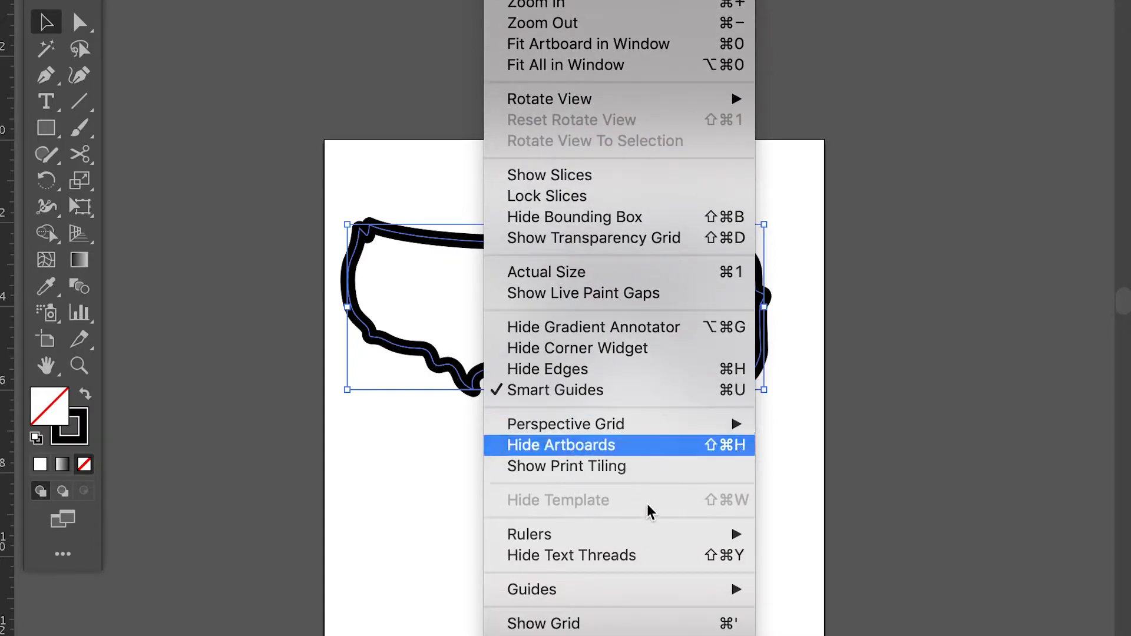
{"action": "scroll", "coordinate": [651, 482], "scroll_direction": "down", "scroll_amount": 2}
{"action": "mouse_move", "coordinate": [635, 434]}
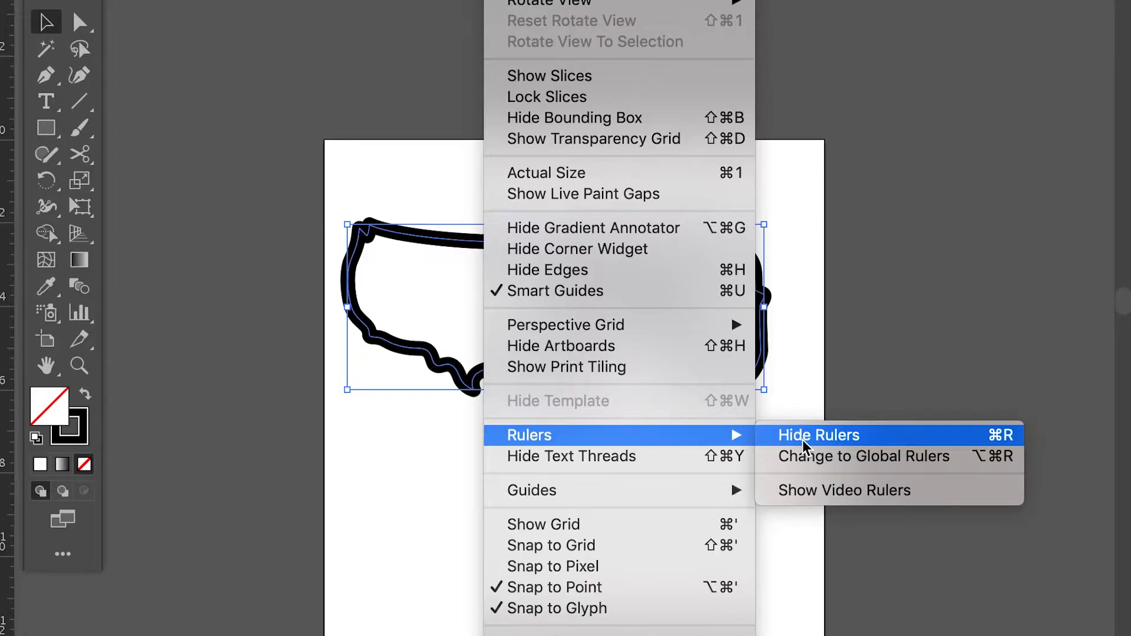
{"action": "left_click", "coordinate": [876, 326]}
Step: Deselect the artwork and place a vertical guide through the eastern half of the US outline
{"action": "scroll", "coordinate": [400, 135], "scroll_direction": "down", "scroll_amount": 1}
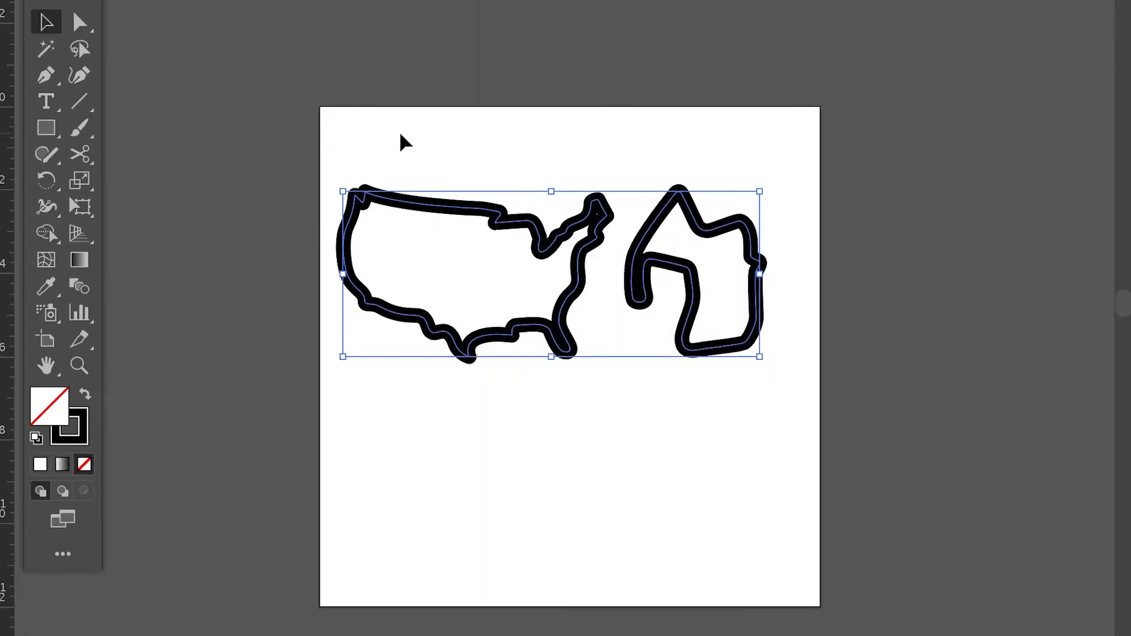
{"action": "key", "text": "ctrl+plus"}
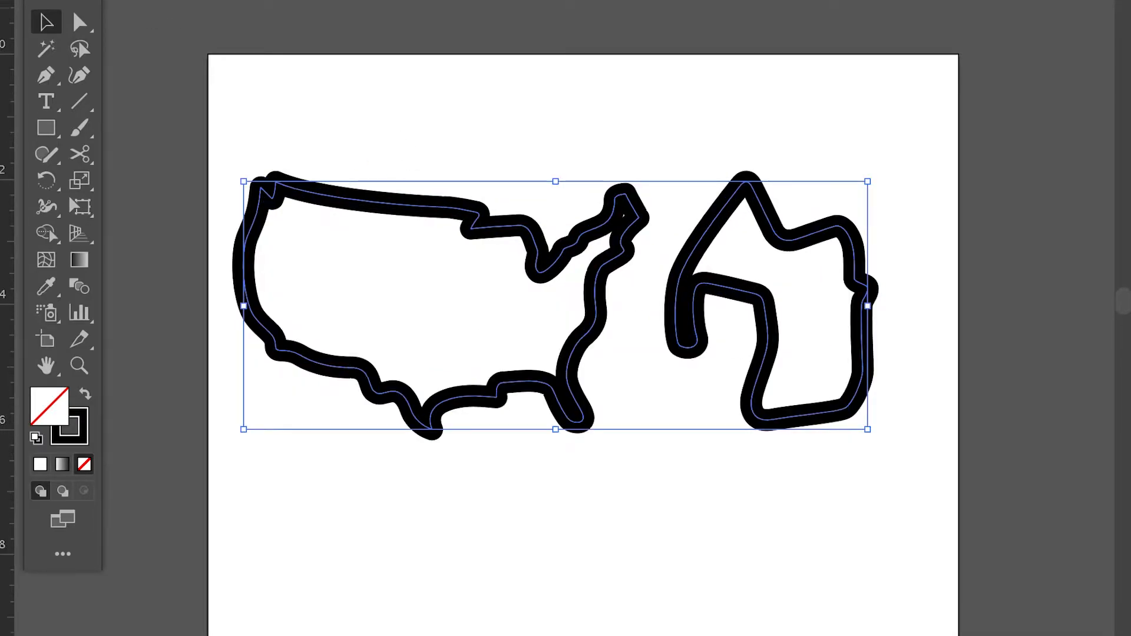
{"action": "left_click", "coordinate": [207, 58]}
{"action": "left_click", "coordinate": [168, 34]}
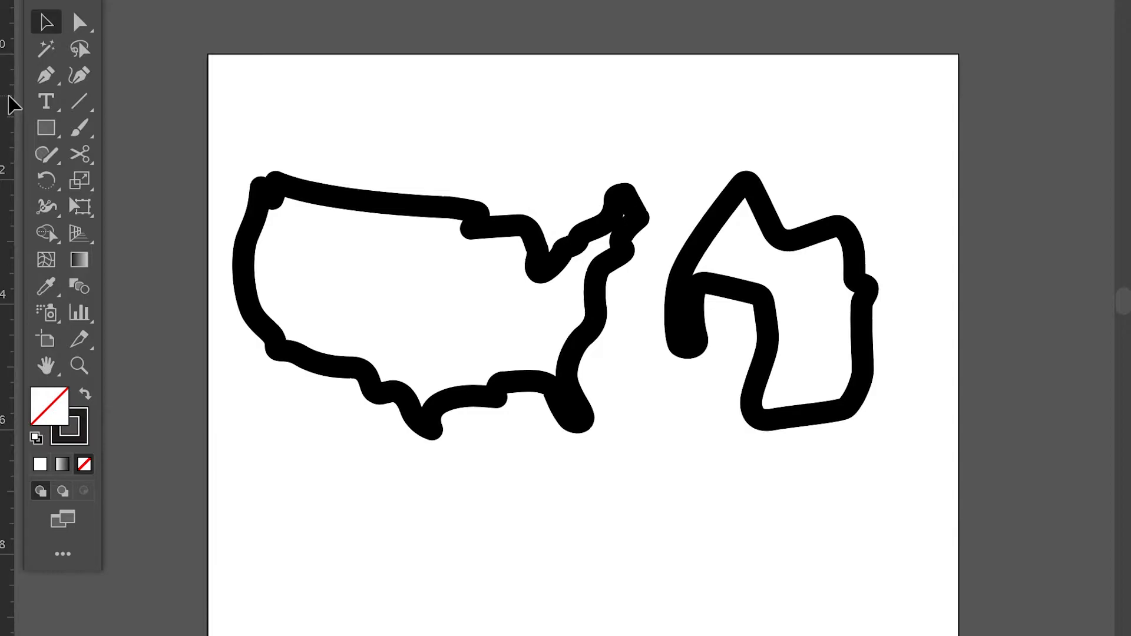
{"action": "mouse_move", "coordinate": [9, 97]}
{"action": "left_mouse_down"}
{"action": "mouse_move", "coordinate": [263, 149]}
{"action": "mouse_move", "coordinate": [361, 143]}
{"action": "mouse_move", "coordinate": [457, 106]}
{"action": "mouse_move", "coordinate": [556, 105]}
{"action": "mouse_move", "coordinate": [453, 109]}
{"action": "mouse_move", "coordinate": [520, 113]}
{"action": "left_mouse_up"}
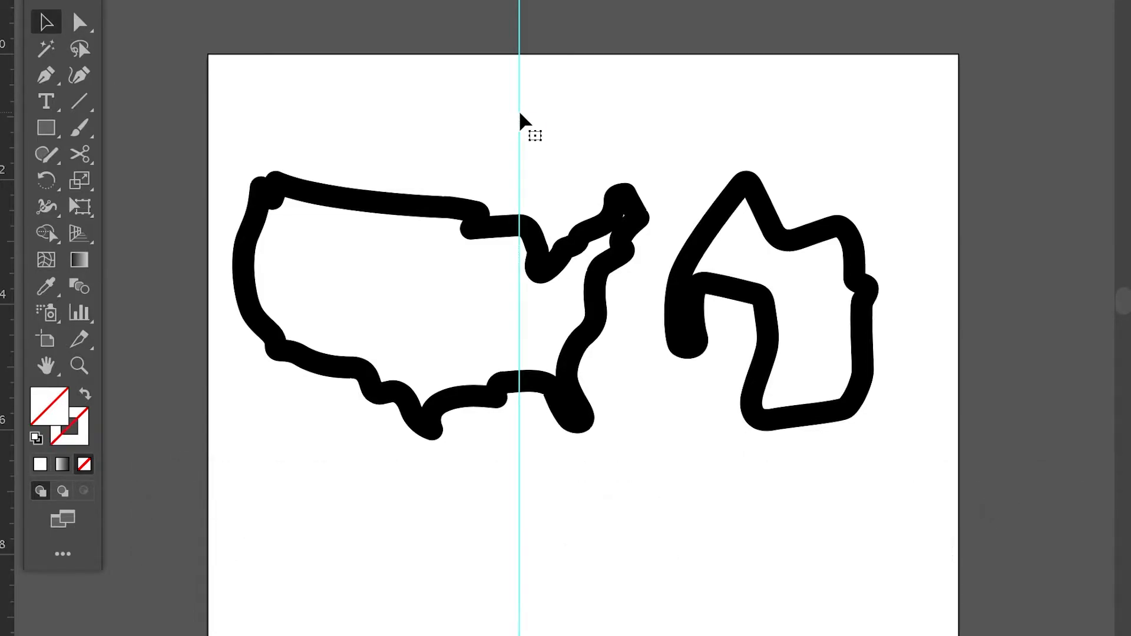
Step: Move the US outline to the page's upper-left corner and scale it down to fit left of the vertical guide
{"action": "left_click", "coordinate": [449, 207]}
{"action": "left_click_drag", "start_coordinate": [456, 213], "coordinate": [441, 108]}
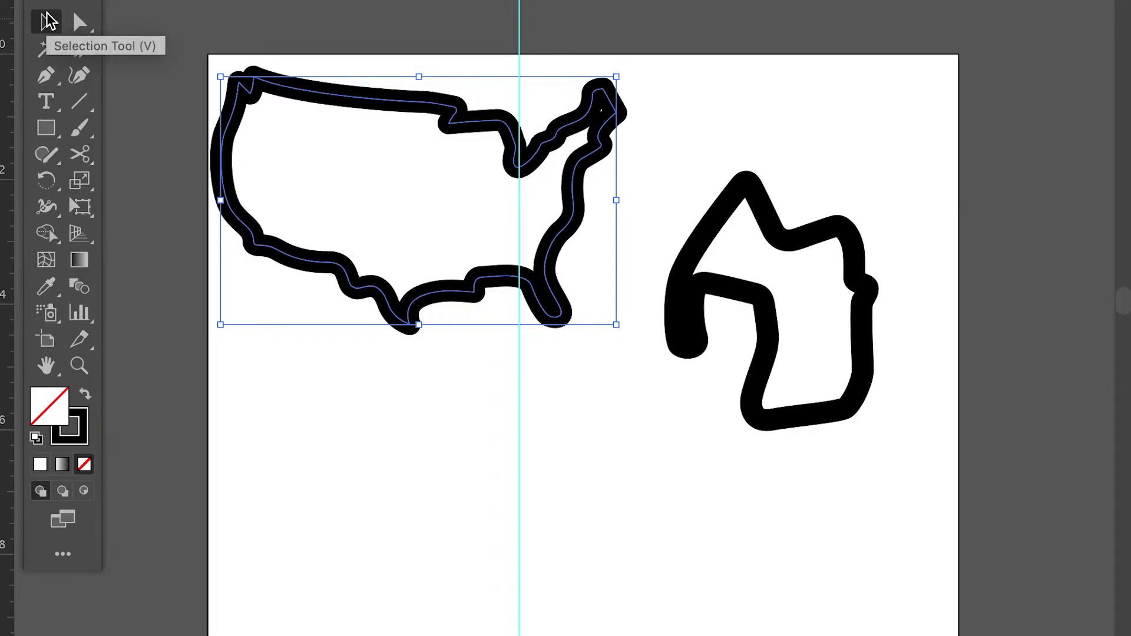
{"action": "left_click_drag", "start_coordinate": [442, 108], "coordinate": [430, 108]}
{"action": "left_click", "coordinate": [434, 111]}
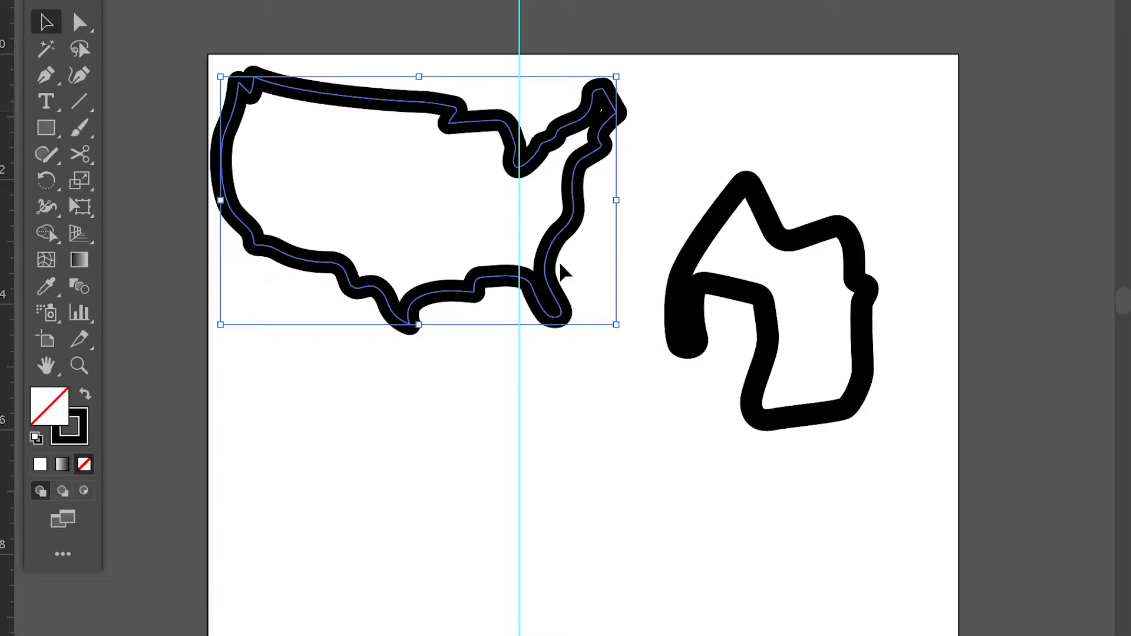
{"action": "left_click_drag", "start_coordinate": [621, 331], "coordinate": [588, 261]}
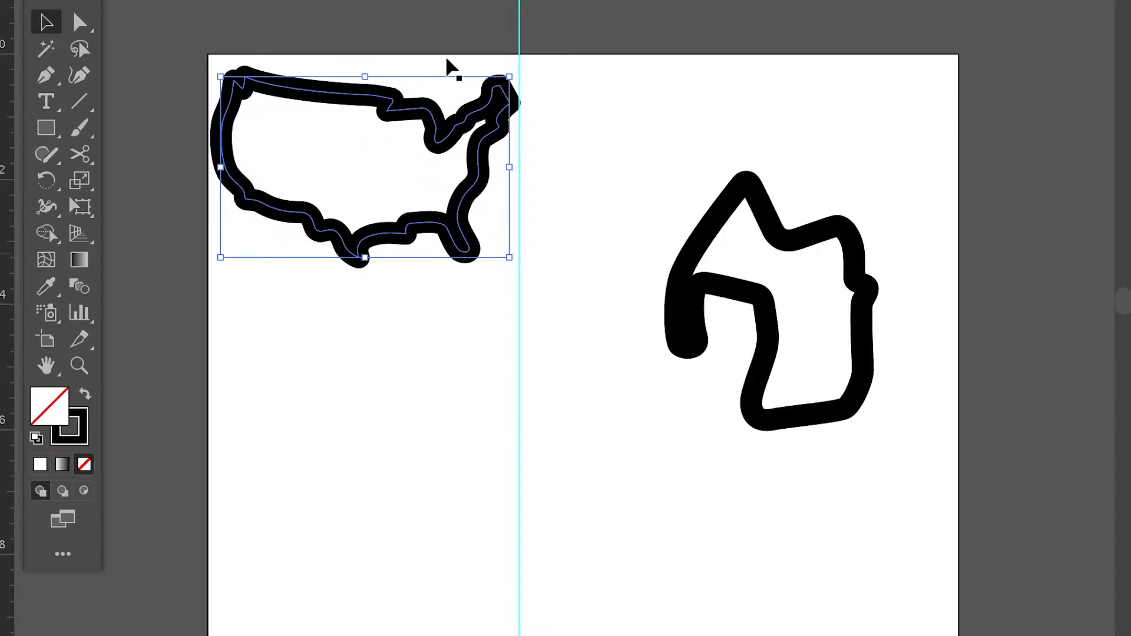
{"action": "left_click", "coordinate": [387, 18]}
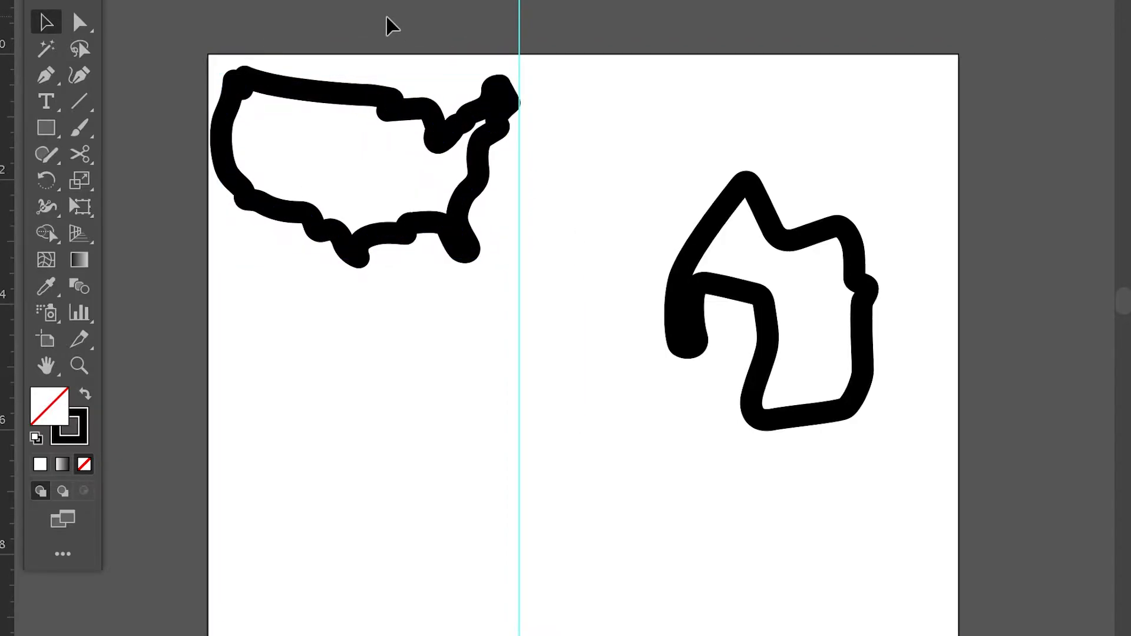
Step: Try shrinking the US outline toward its upper-left corner and enlarging it again
{"action": "left_click", "coordinate": [410, 115]}
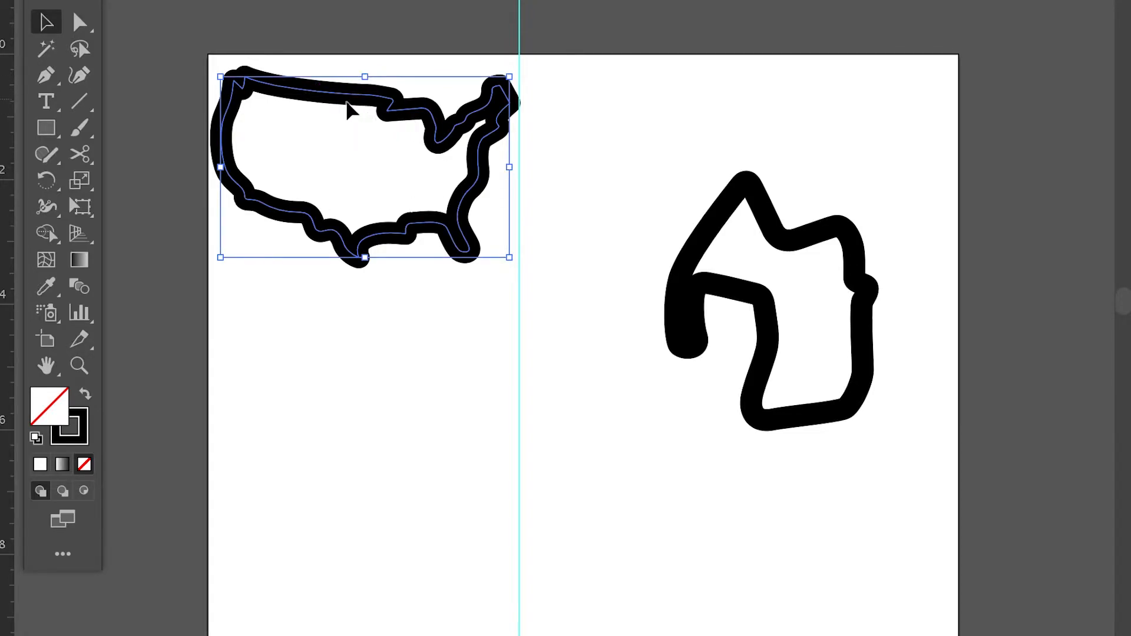
{"action": "left_click_drag", "start_coordinate": [509, 257], "coordinate": [293, 152]}
{"action": "left_click", "coordinate": [295, 152]}
{"action": "left_click", "coordinate": [277, 109]}
{"action": "left_click_drag", "start_coordinate": [291, 124], "coordinate": [510, 401]}
{"action": "left_click", "coordinate": [449, 325]}
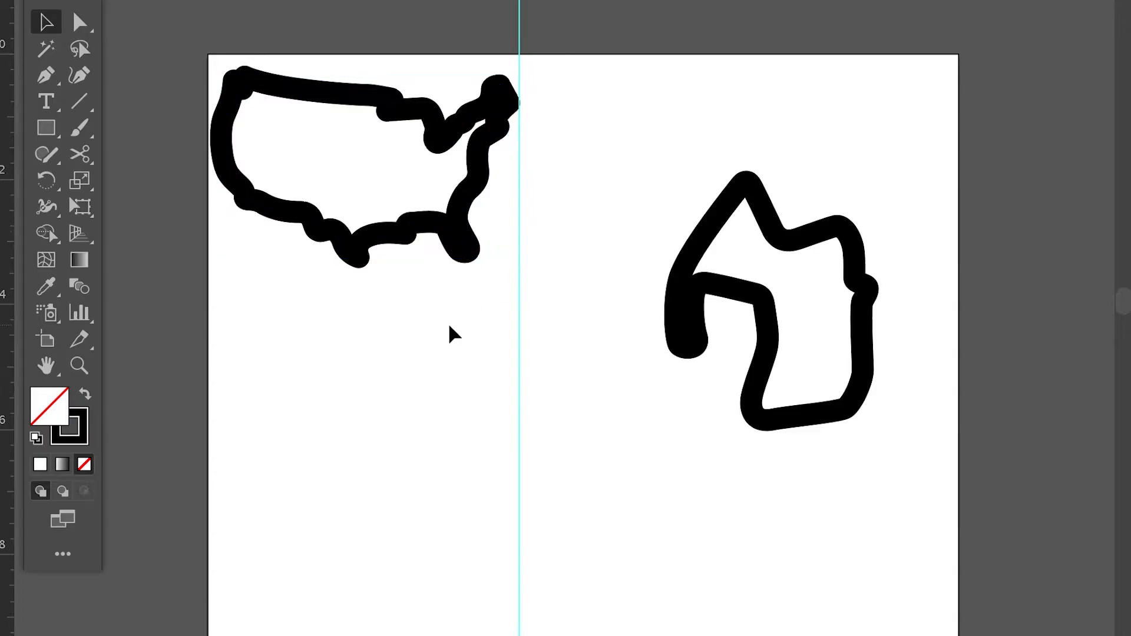
Step: Reduce the US outline's stroke weight to 20 pt
{"action": "left_click", "coordinate": [462, 241]}
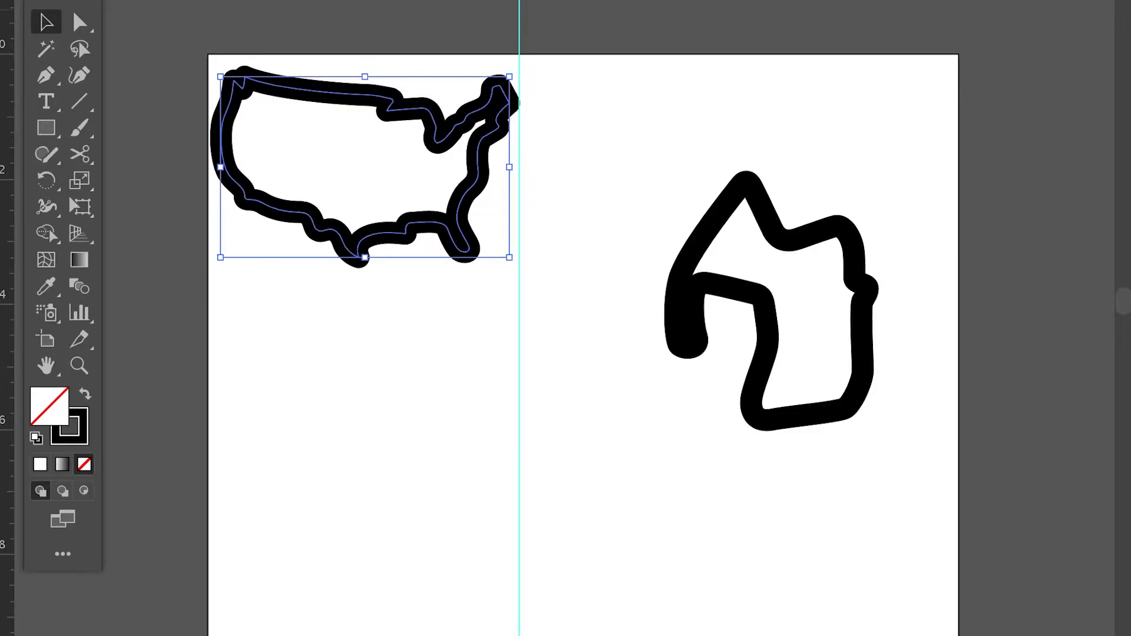
{"action": "left_click", "coordinate": [571, 0]}
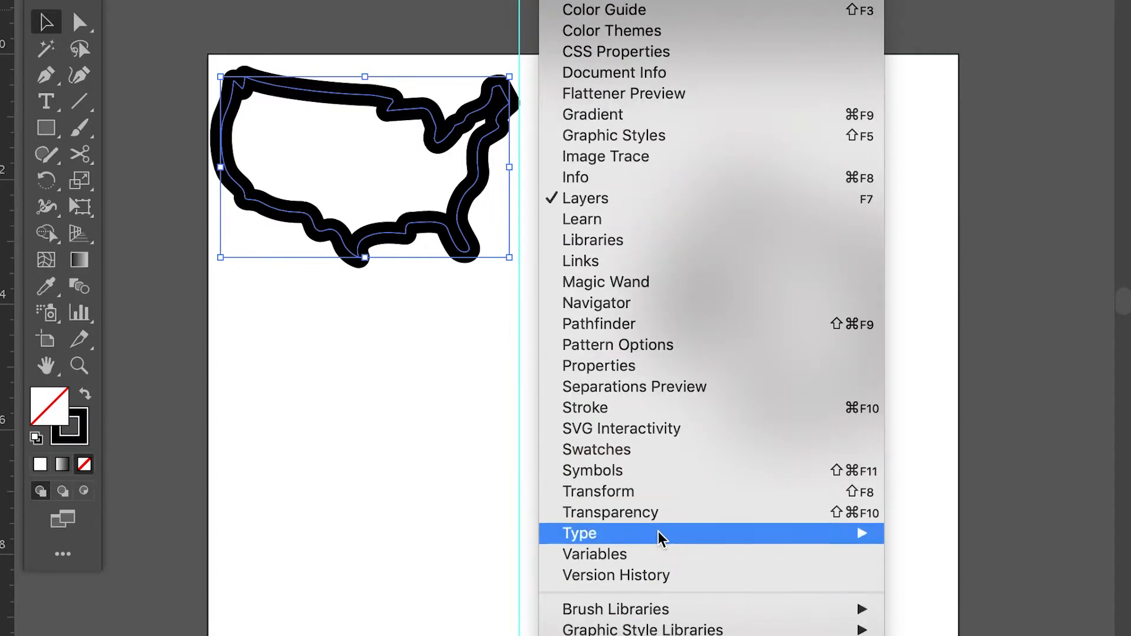
{"action": "left_click", "coordinate": [648, 407]}
{"action": "left_click", "coordinate": [875, 58]}
{"action": "left_click", "coordinate": [876, 59]}
{"action": "left_click", "coordinate": [875, 59]}
{"action": "left_click", "coordinate": [875, 59]}
{"action": "left_click", "coordinate": [876, 59]}
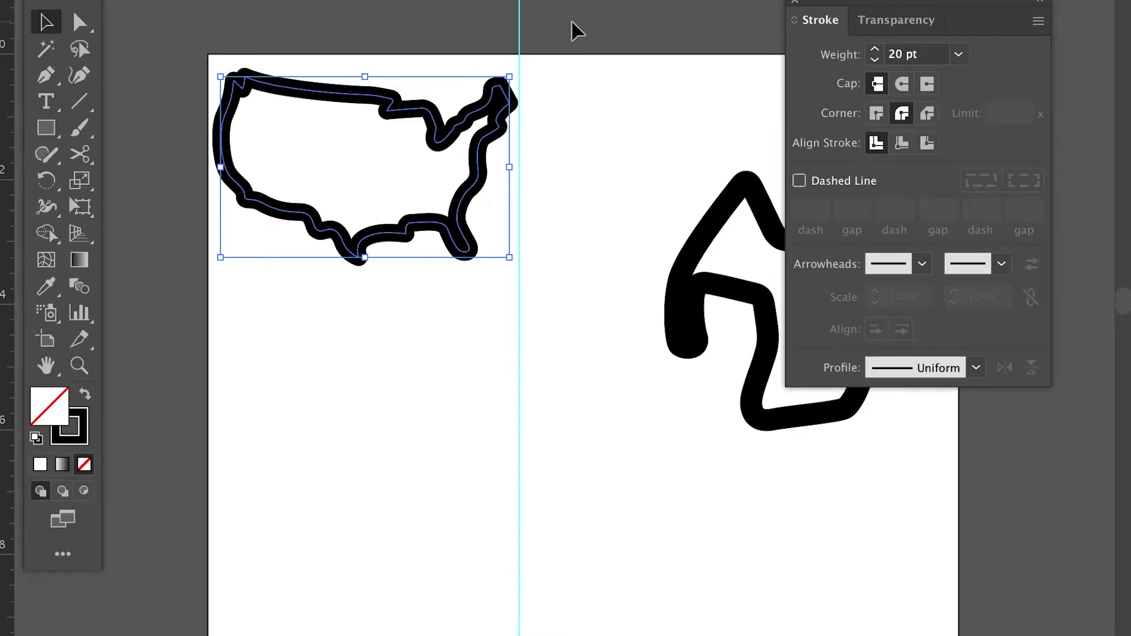
{"action": "left_click", "coordinate": [798, 2]}
Step: Move the race track outline beneath the US outline and shift the vertical guide left to the track's right side
{"action": "left_click_drag", "start_coordinate": [780, 229], "coordinate": [358, 334]}
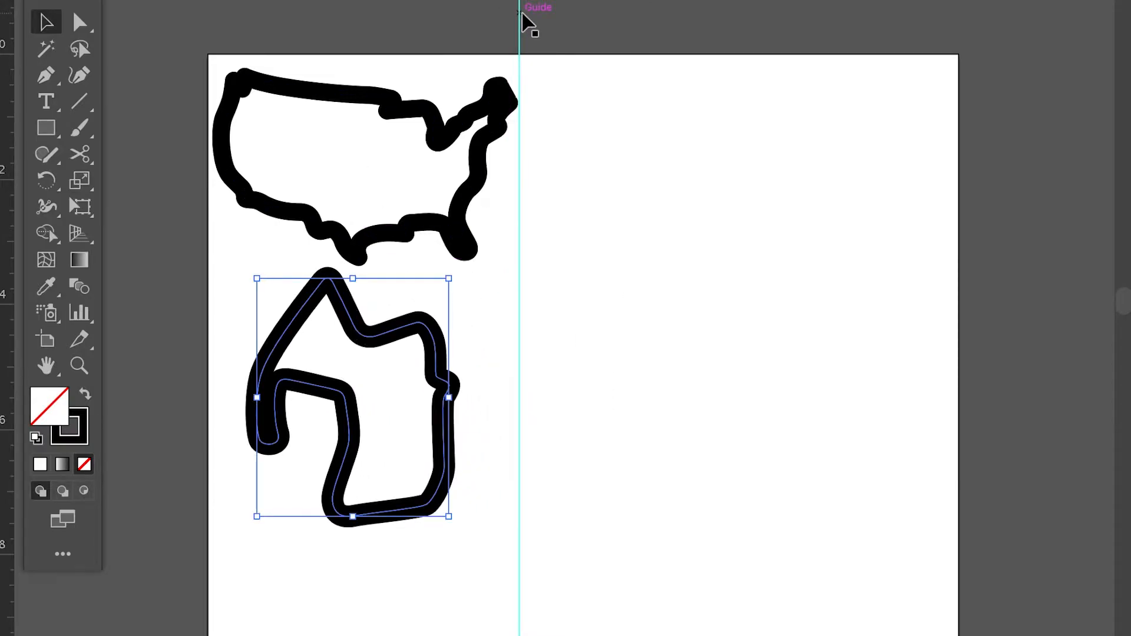
{"action": "left_click_drag", "start_coordinate": [522, 13], "coordinate": [462, 15]}
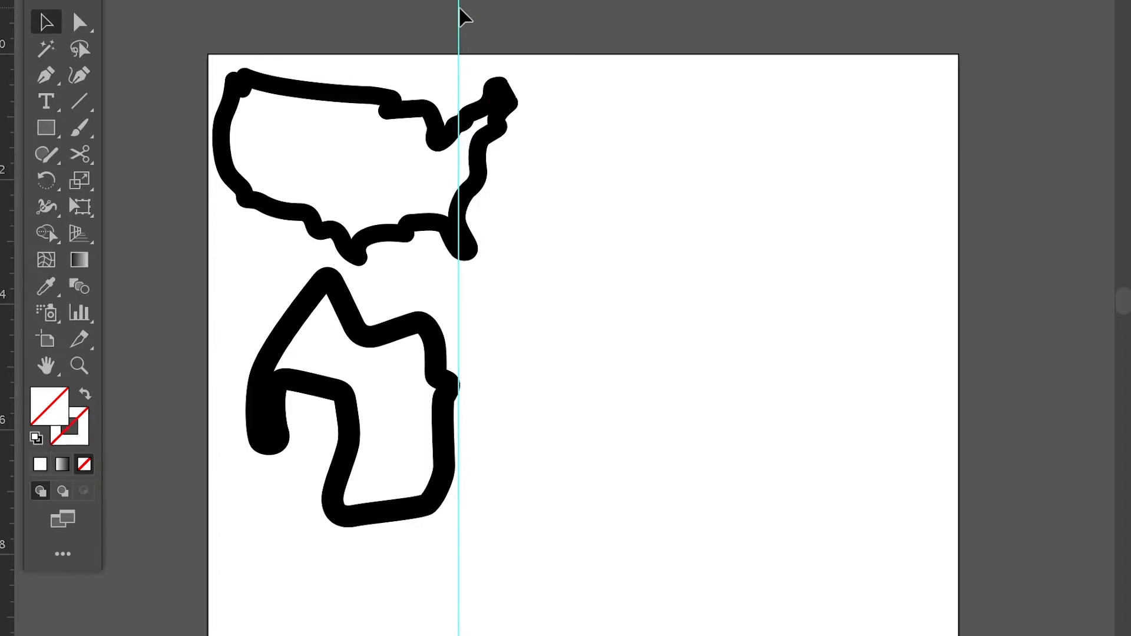
Step: Rotate the race track outline 90° counterclockwise and scale it down to fit between the page's left edge and the guide
{"action": "left_click", "coordinate": [411, 327]}
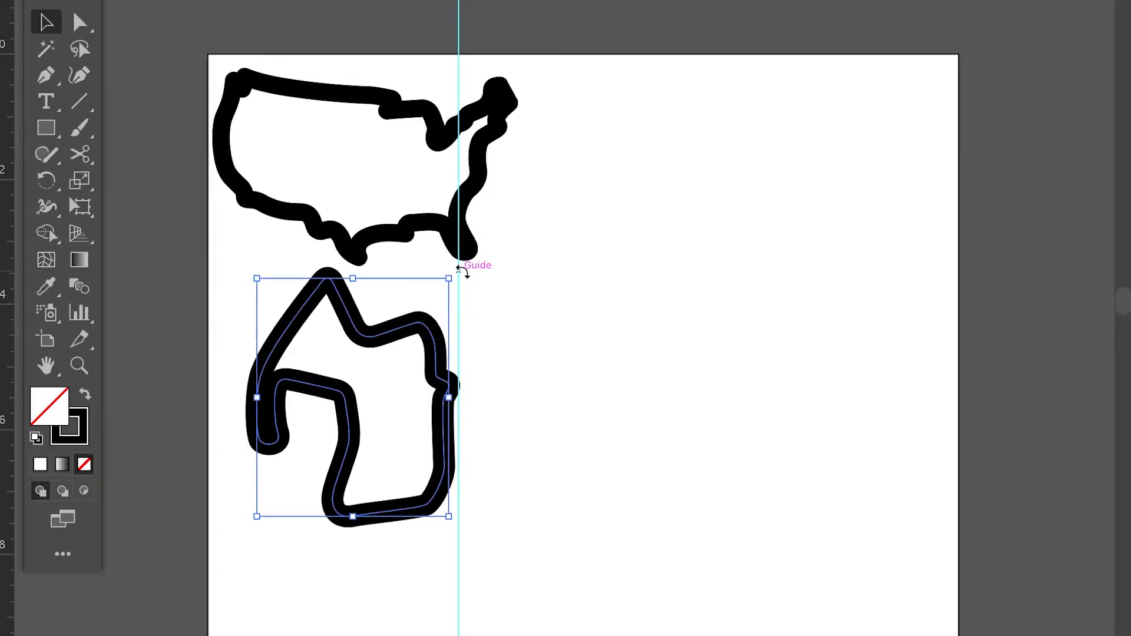
{"action": "left_click_drag", "start_coordinate": [461, 266], "coordinate": [235, 295]}
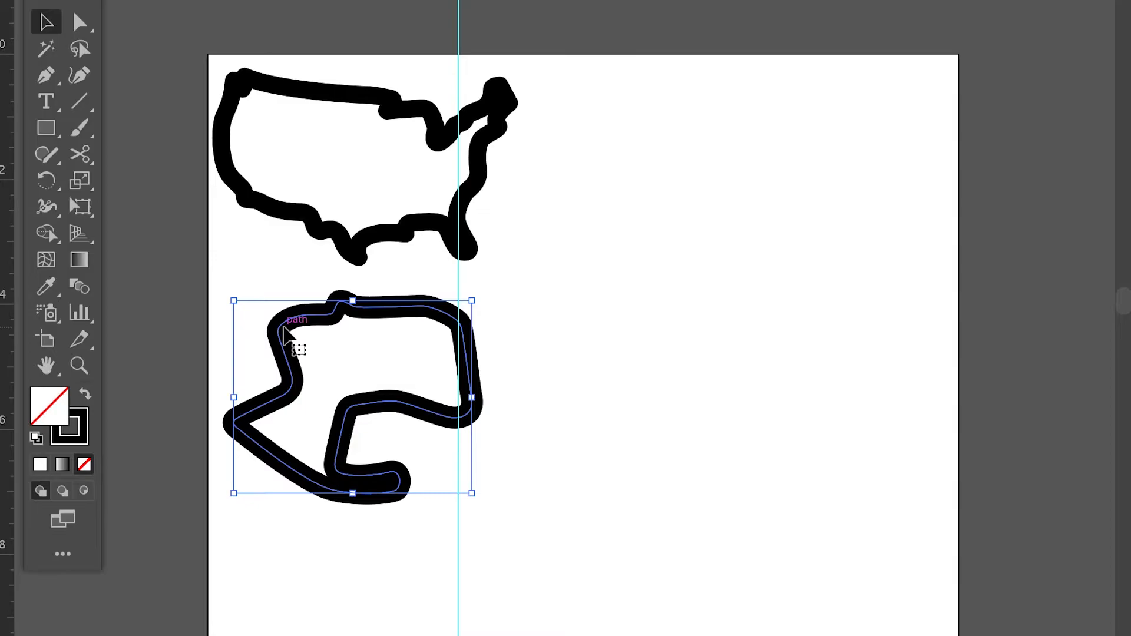
{"action": "left_click_drag", "start_coordinate": [269, 321], "coordinate": [265, 320]}
{"action": "left_click_drag", "start_coordinate": [460, 473], "coordinate": [446, 476]}
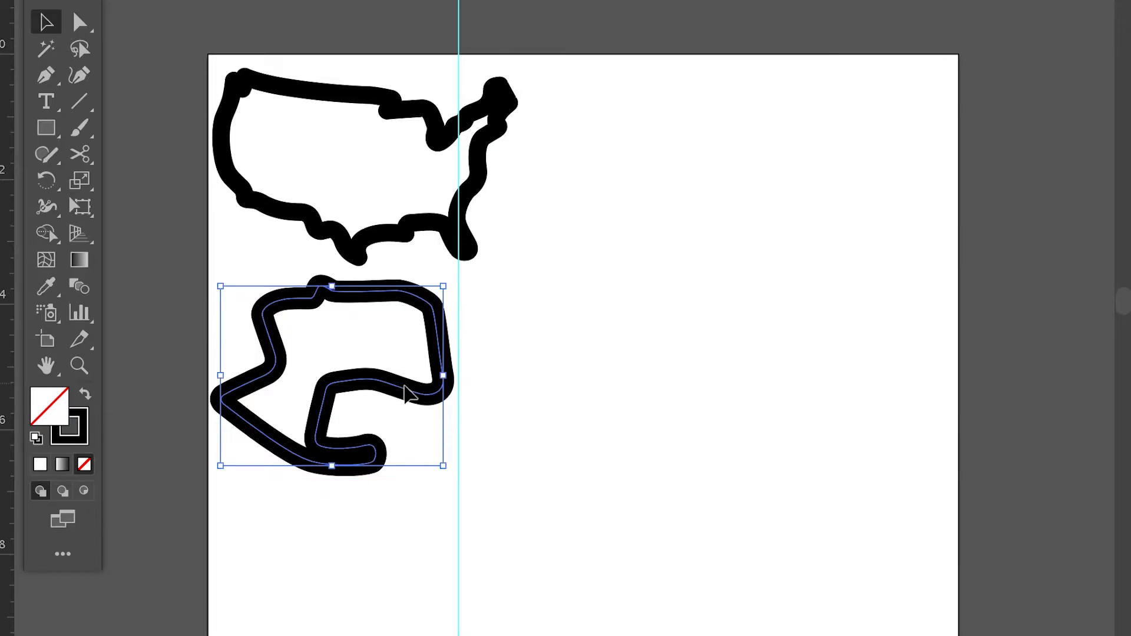
{"action": "left_click", "coordinate": [534, 383]}
Step: Reduce the race track outline's stroke weight to 22 pt and deselect it
{"action": "left_click", "coordinate": [443, 330]}
{"action": "left_click", "coordinate": [501, 0]}
{"action": "mouse_move", "coordinate": [569, 0]}
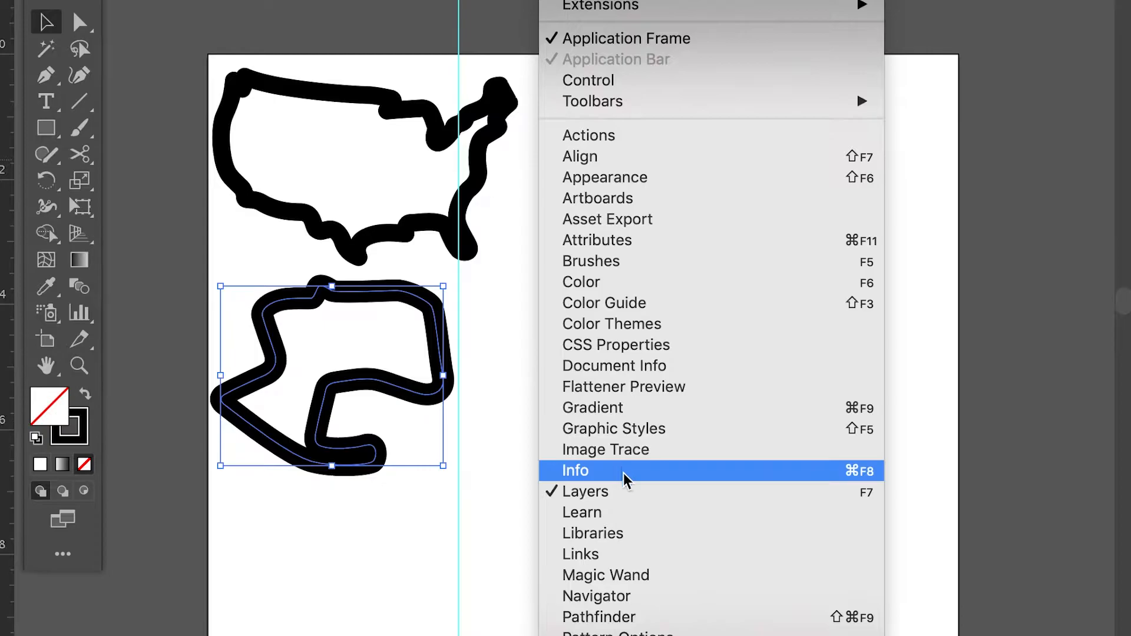
{"action": "scroll", "coordinate": [650, 613], "scroll_direction": "down", "scroll_amount": 5}
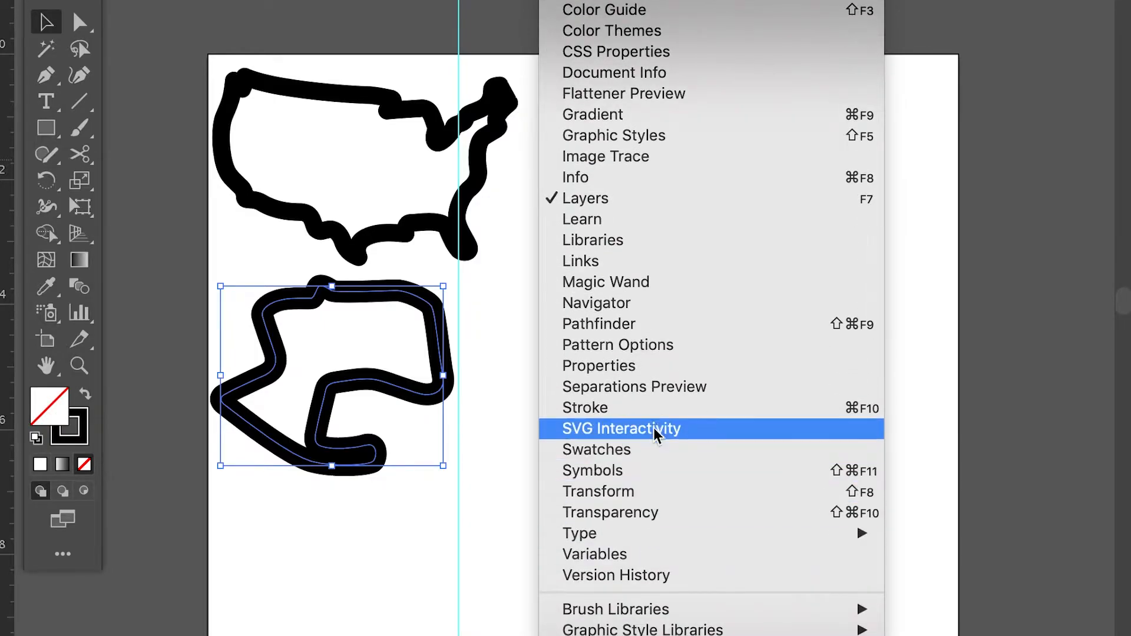
{"action": "left_click", "coordinate": [653, 414]}
{"action": "left_click", "coordinate": [876, 62]}
{"action": "left_click", "coordinate": [875, 61]}
{"action": "left_click", "coordinate": [875, 61]}
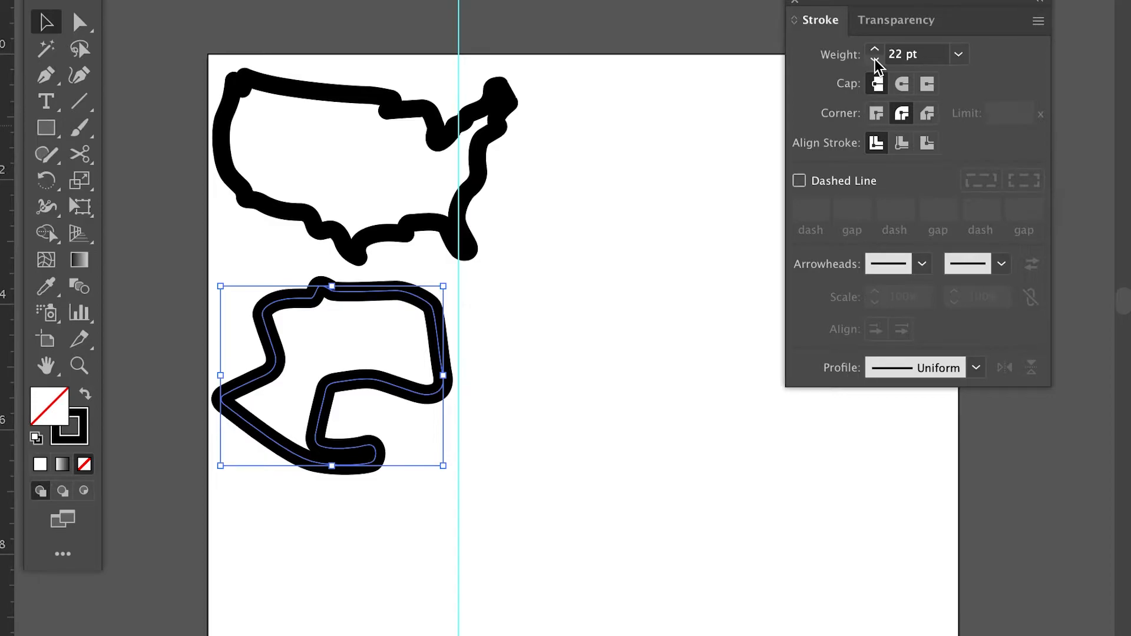
{"action": "left_click", "coordinate": [713, 106]}
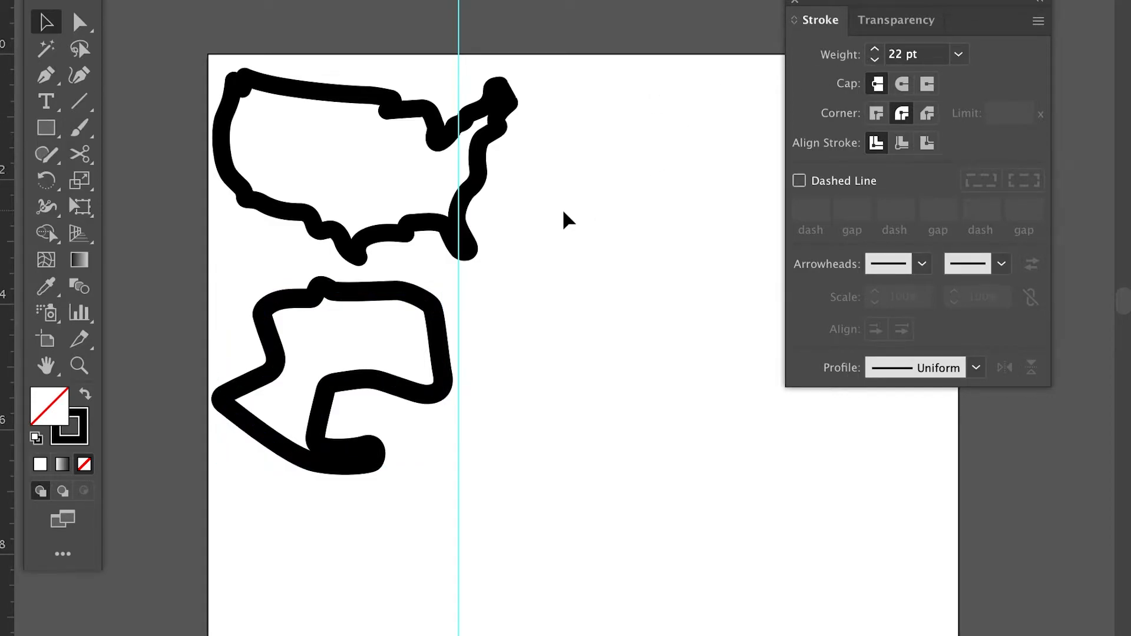
{"action": "left_click", "coordinate": [795, 3]}
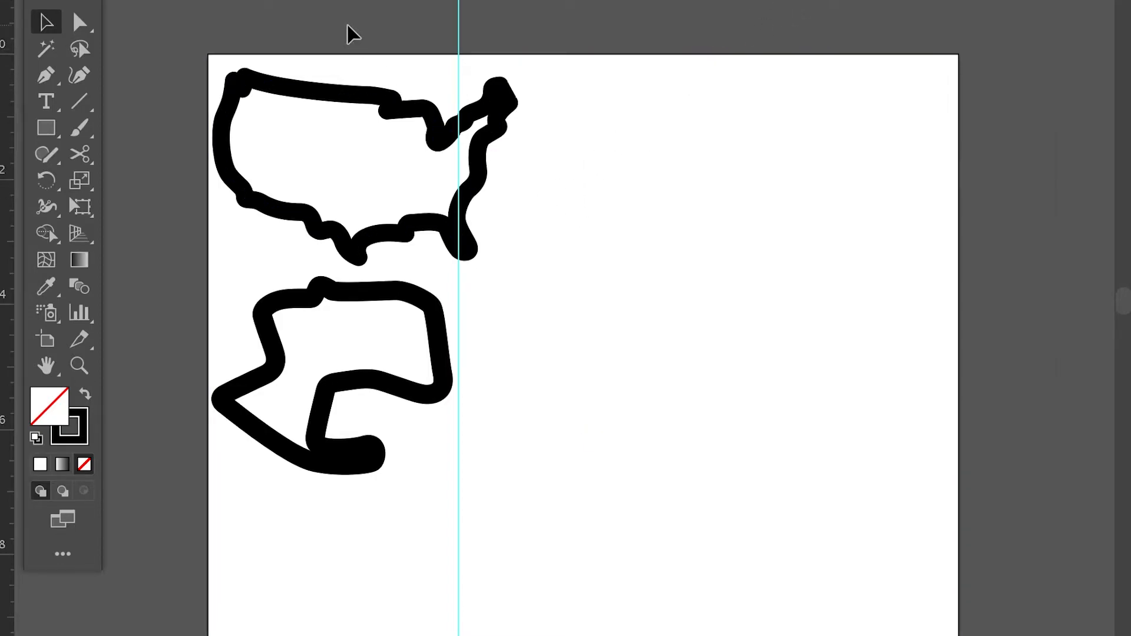
Step: Move the race track and US outlines slightly right and down, leaving more space from the page edges
{"action": "key", "text": "ctrl+minus"}
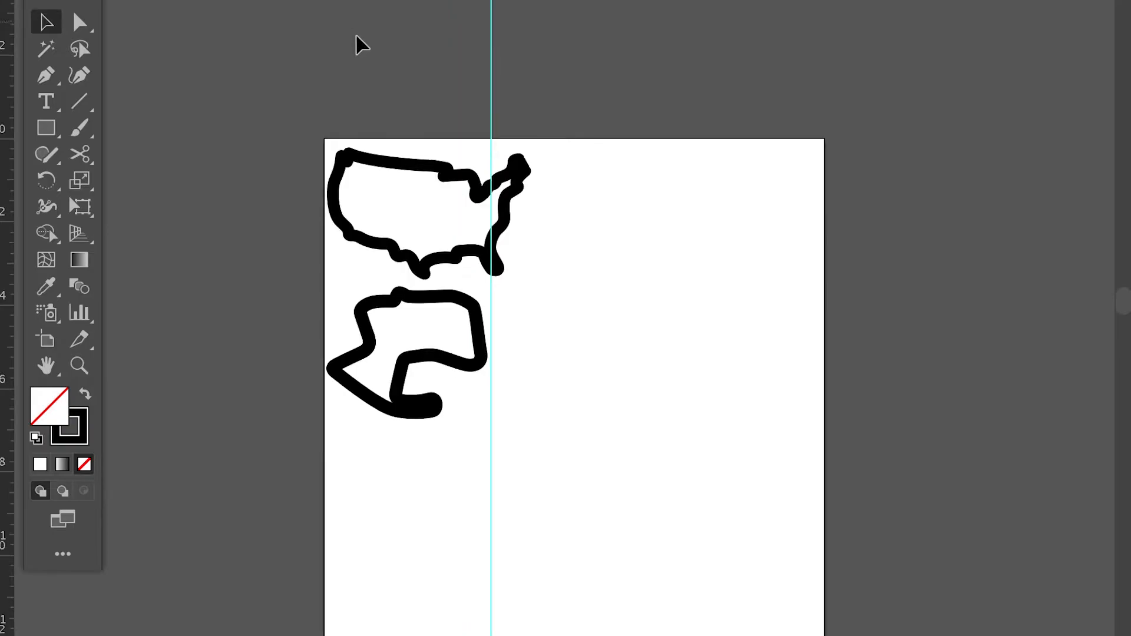
{"action": "left_click", "coordinate": [417, 141]}
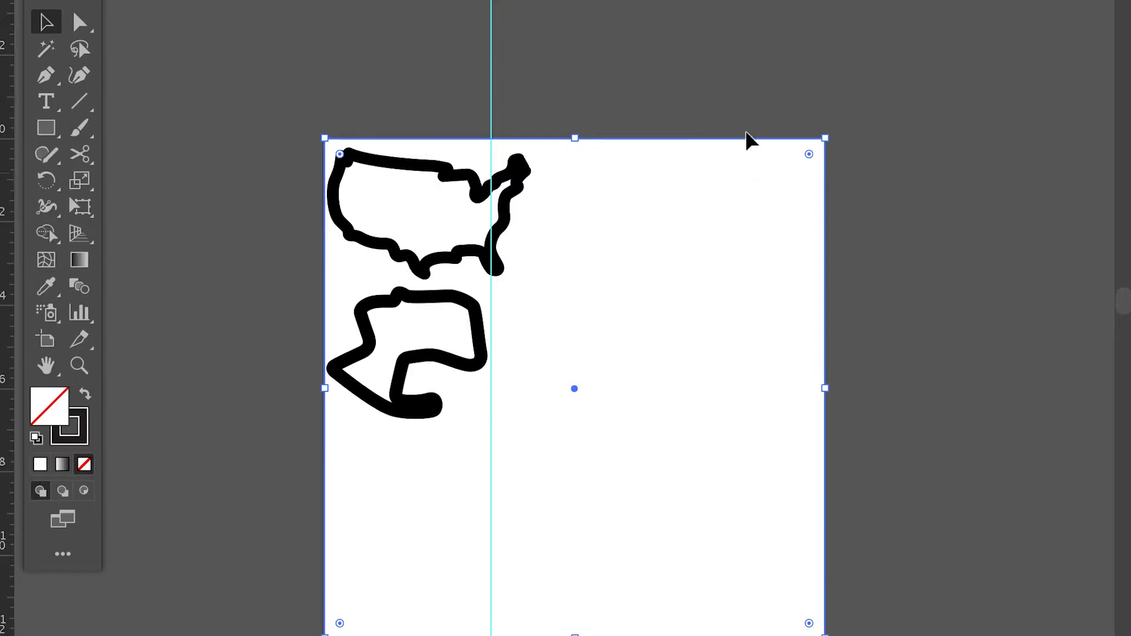
{"action": "left_click", "coordinate": [717, 99]}
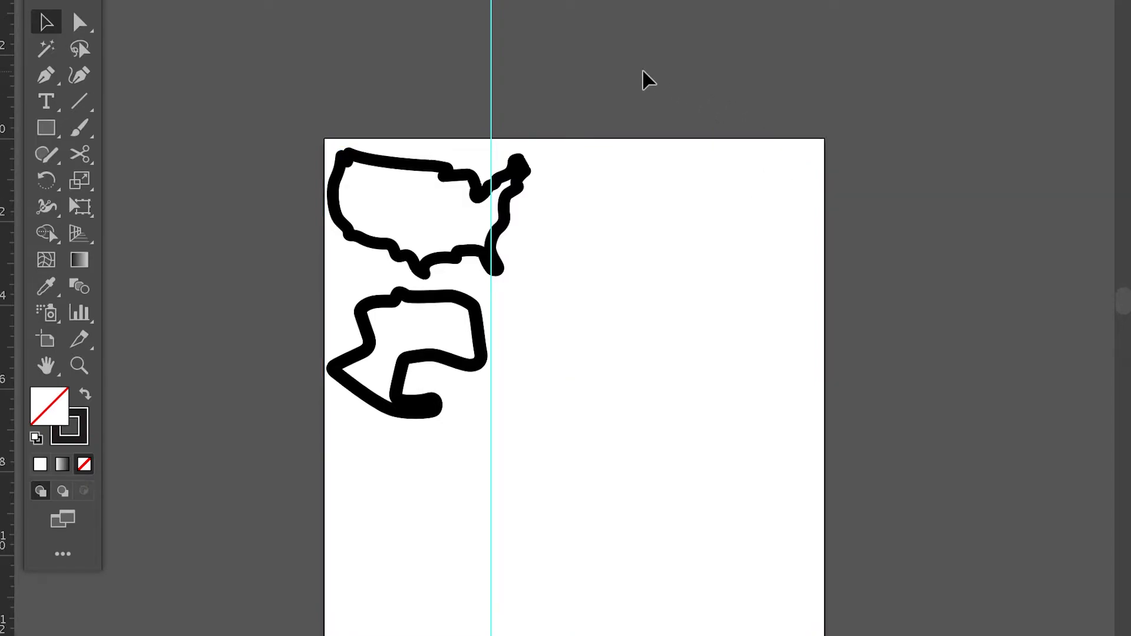
{"action": "left_click", "coordinate": [545, 139]}
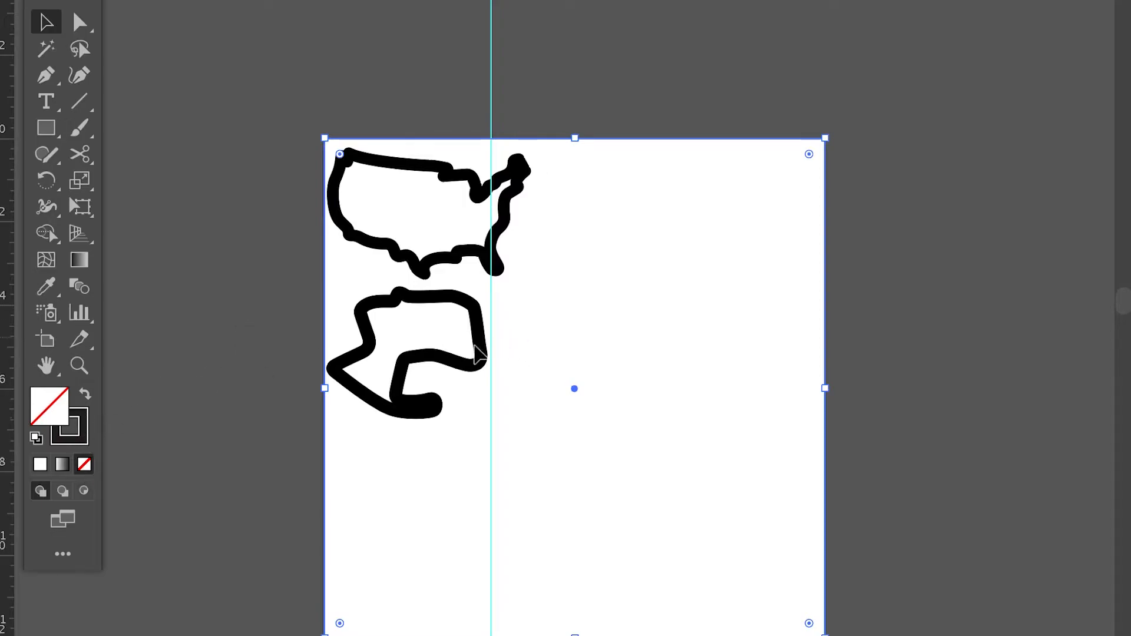
{"action": "left_click", "coordinate": [545, 86]}
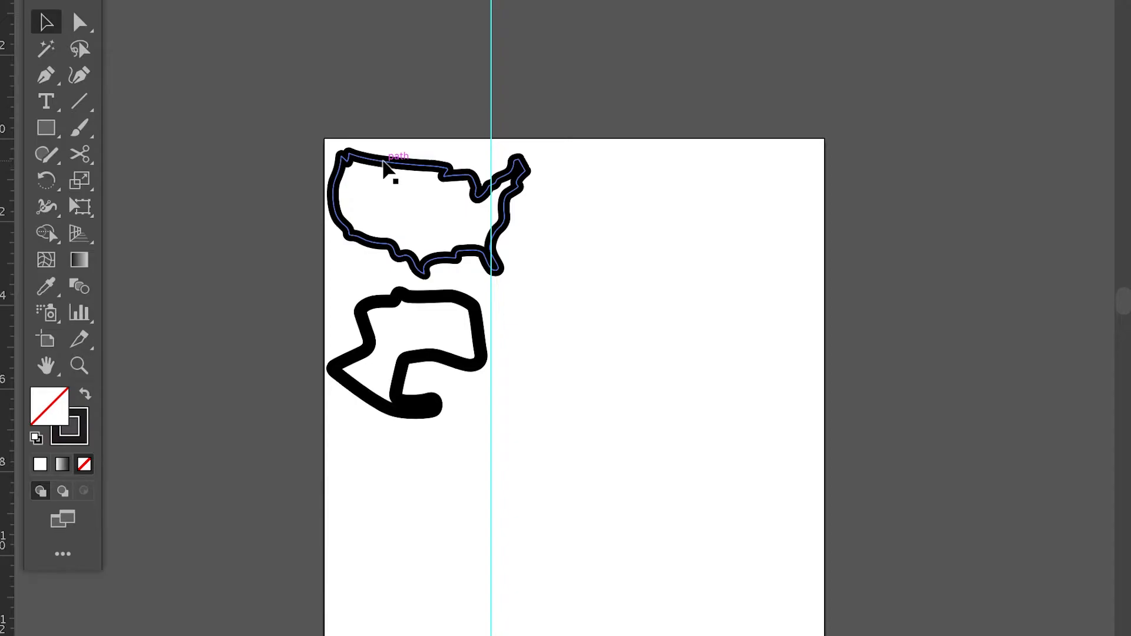
{"action": "left_click_drag", "start_coordinate": [398, 299], "coordinate": [416, 331]}
{"action": "left_click_drag", "start_coordinate": [430, 172], "coordinate": [443, 176]}
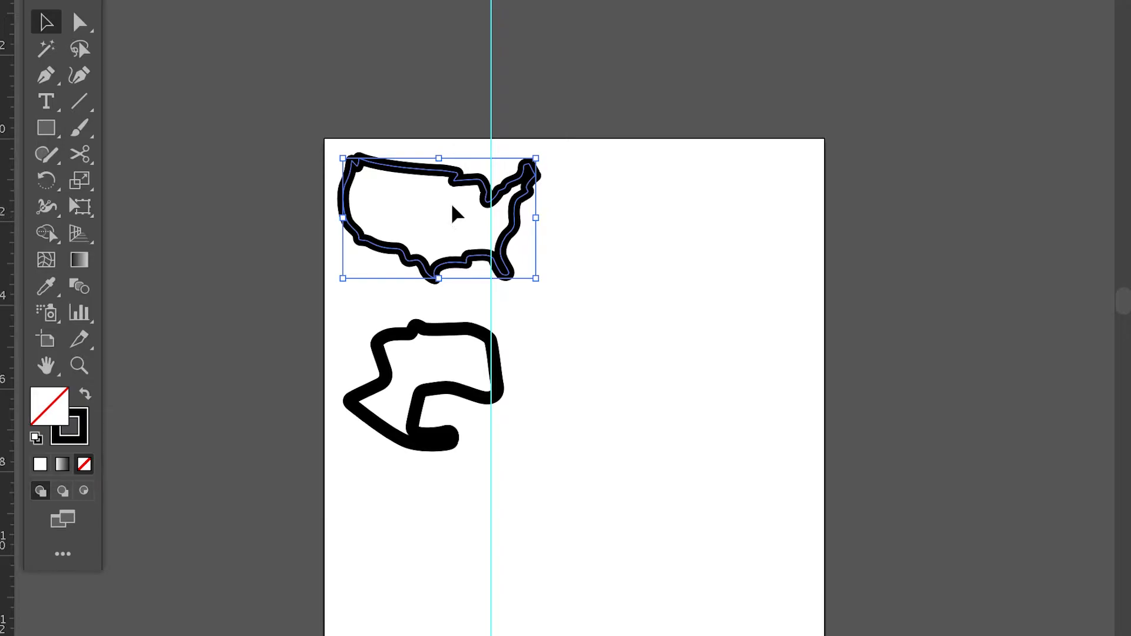
Step: Expand the US outline with both Fill and Stroke enabled
{"action": "key", "text": "ctrl+plus"}
{"action": "key", "text": "ctrl+plus"}
{"action": "key", "text": "ctrl+plus"}
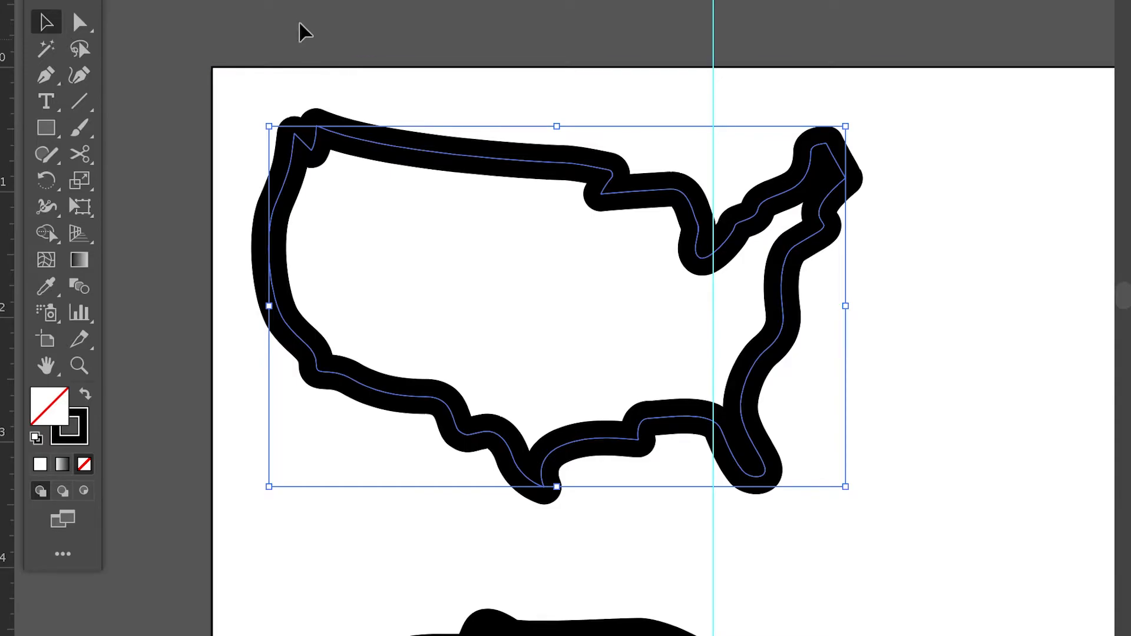
{"action": "left_click", "coordinate": [263, 0]}
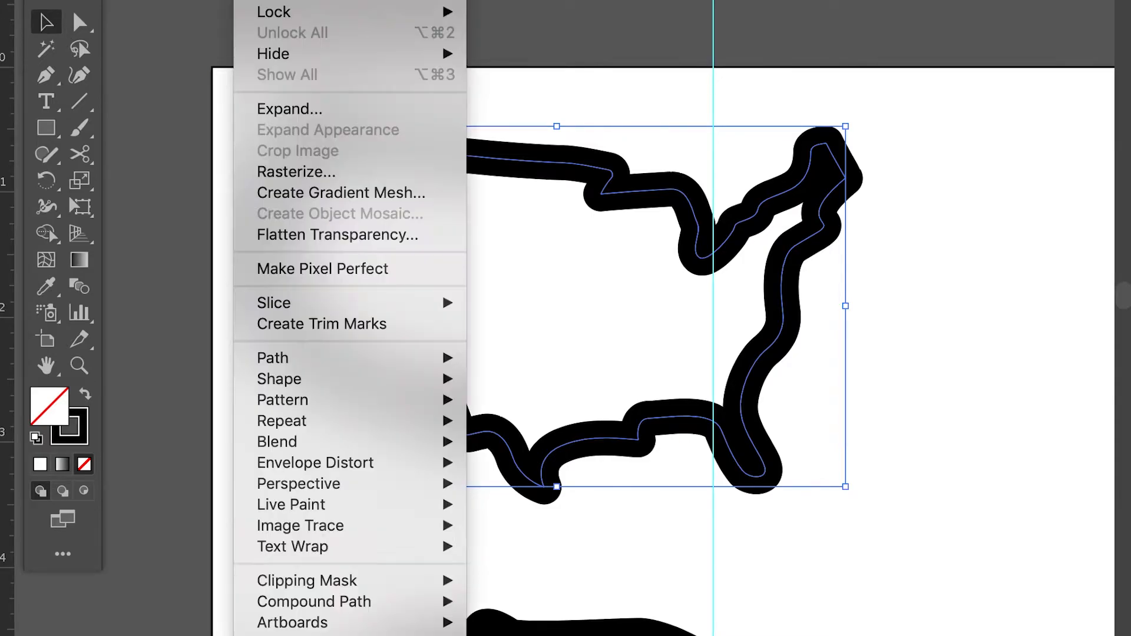
{"action": "left_click", "coordinate": [335, 109]}
{"action": "left_click_drag", "start_coordinate": [649, 120], "coordinate": [878, 6]}
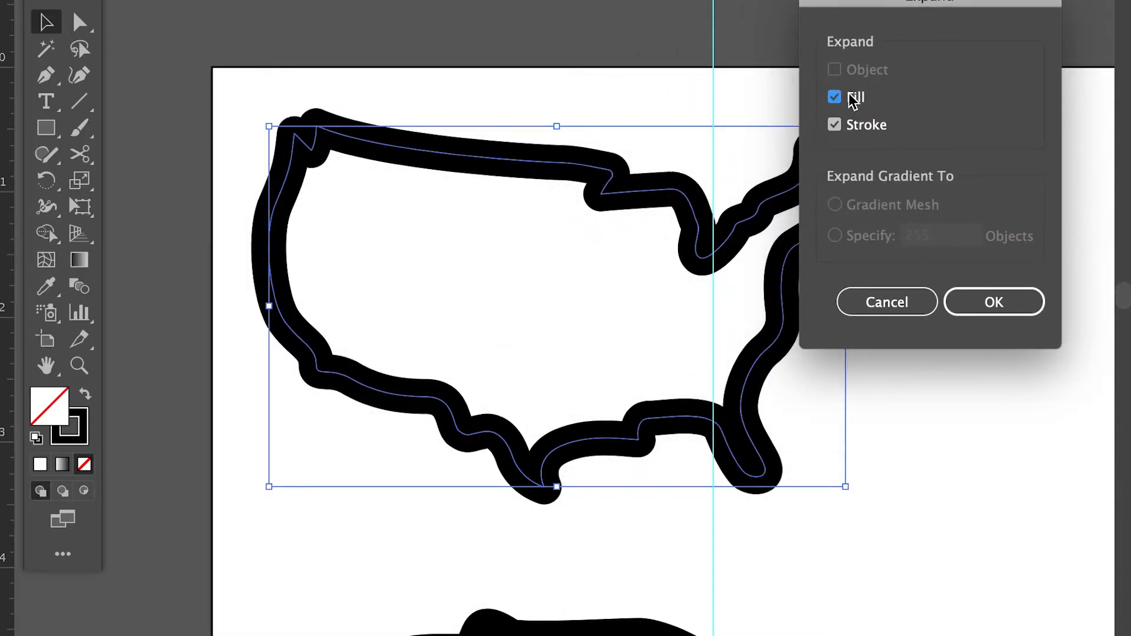
{"action": "left_click", "coordinate": [990, 302]}
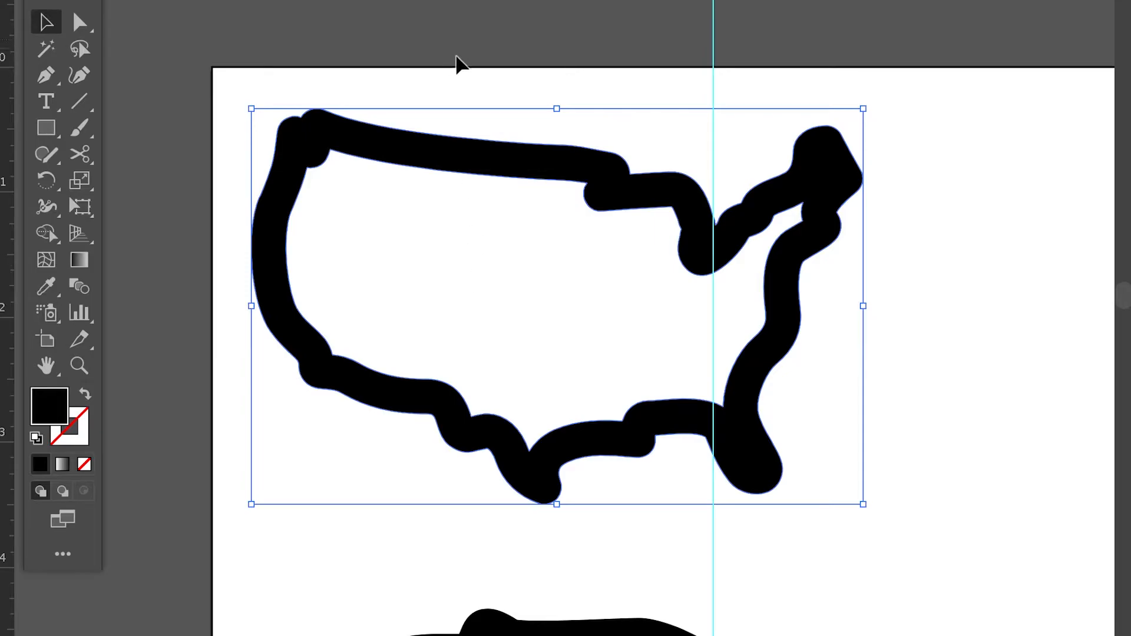
Step: Expand the race track outline's Fill and Stroke, and deselect it
{"action": "scroll", "coordinate": [458, 59], "scroll_direction": "down", "scroll_amount": 3}
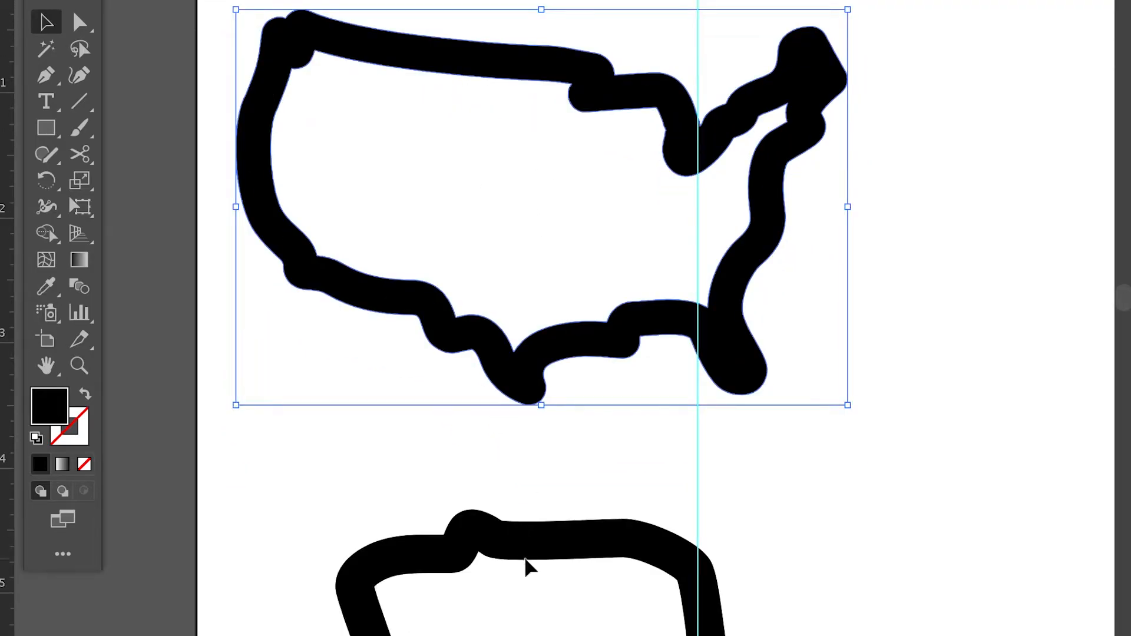
{"action": "key", "text": "ctrl+shift+a"}
{"action": "scroll", "coordinate": [538, 461], "scroll_direction": "down", "scroll_amount": 6}
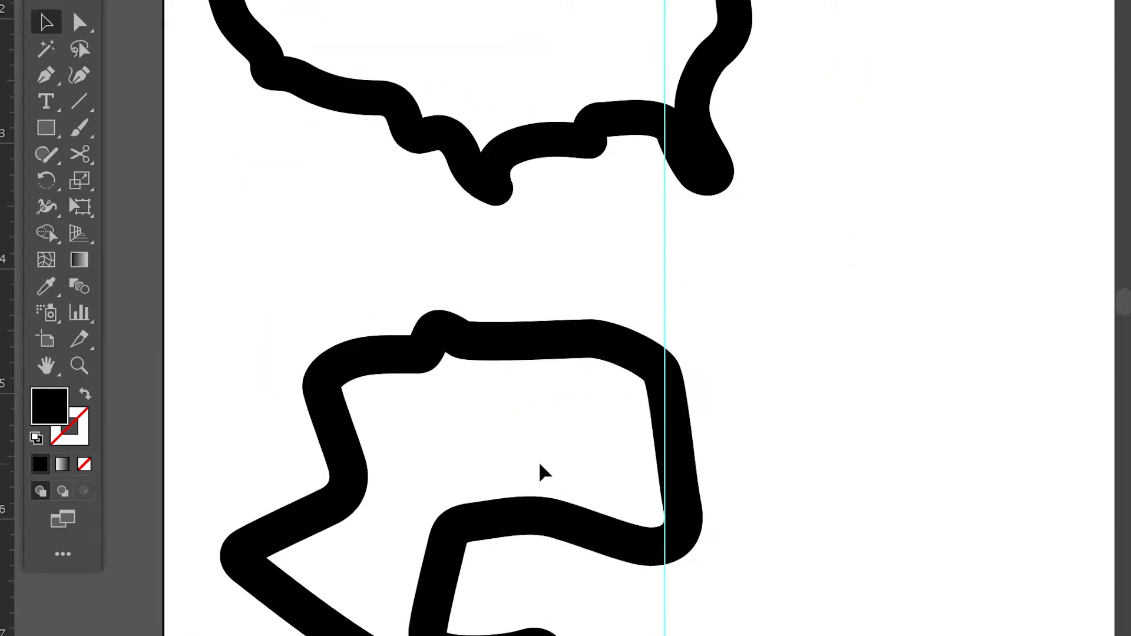
{"action": "left_click", "coordinate": [503, 341]}
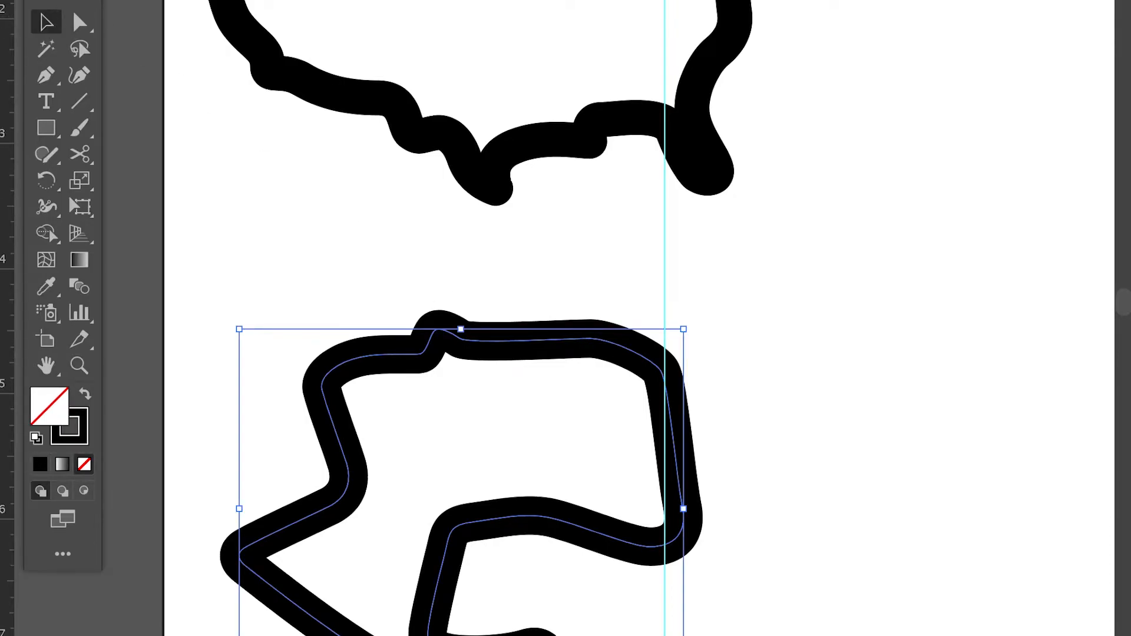
{"action": "left_click", "coordinate": [259, 0]}
{"action": "left_click", "coordinate": [335, 111]}
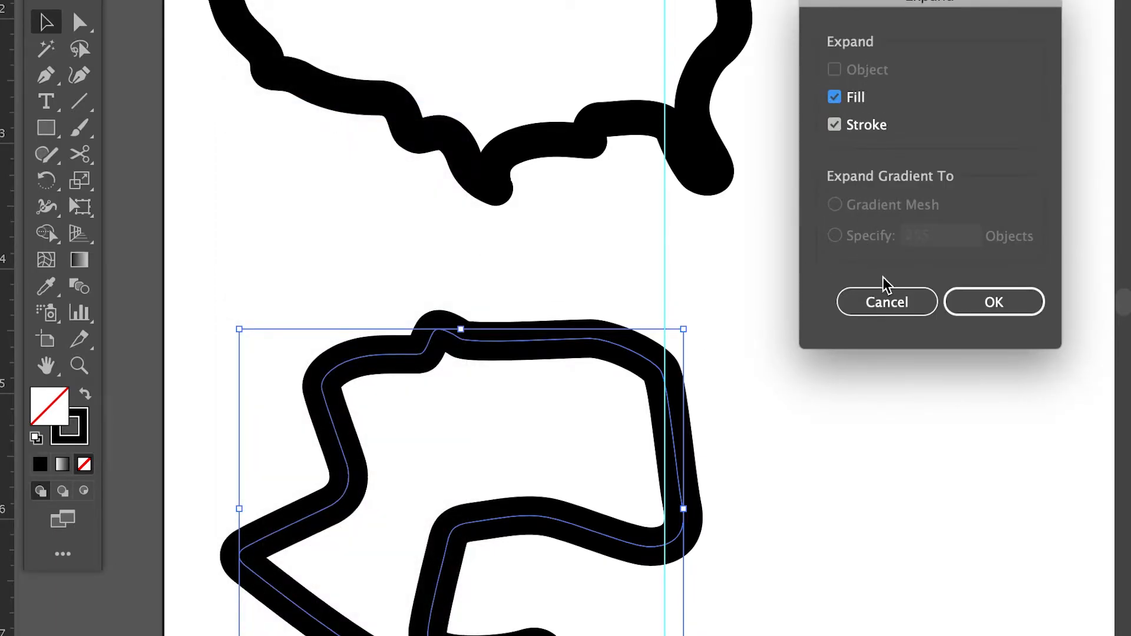
{"action": "left_click", "coordinate": [1000, 303]}
{"action": "left_click", "coordinate": [463, 286]}
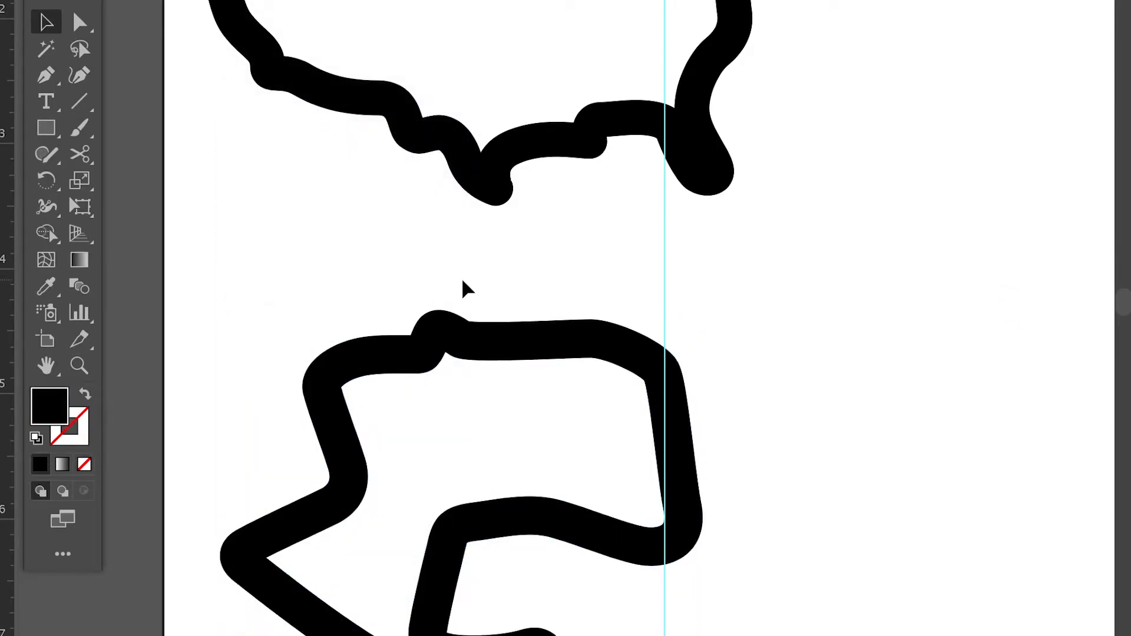
{"action": "scroll", "coordinate": [462, 282], "scroll_direction": "down", "scroll_amount": 3}
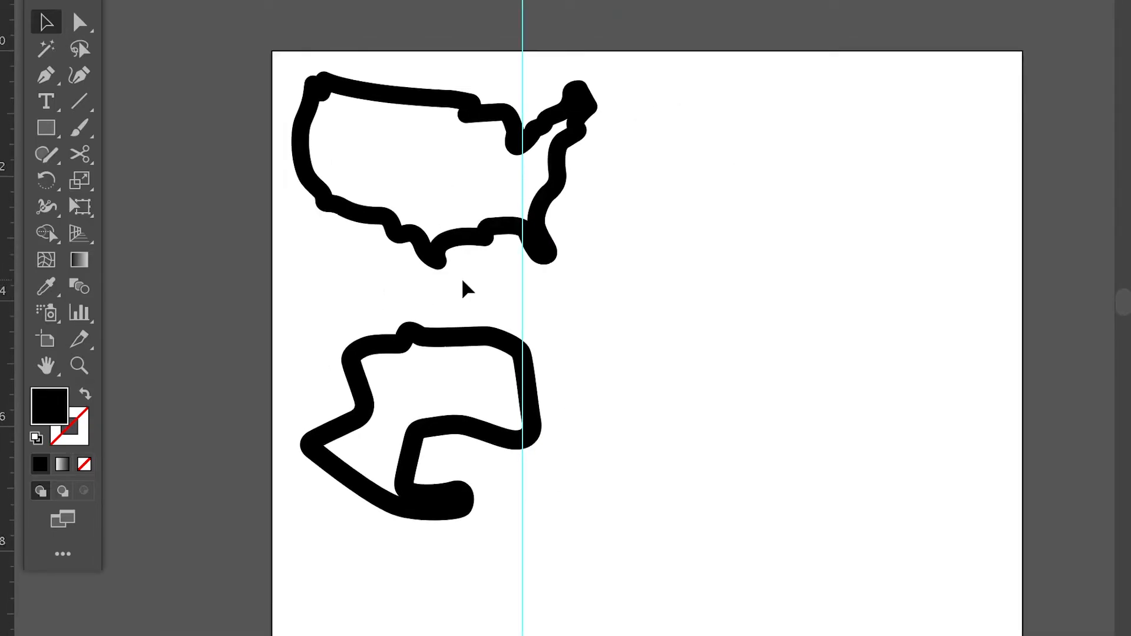
{"action": "scroll", "coordinate": [462, 282], "scroll_direction": "up", "scroll_amount": 4}
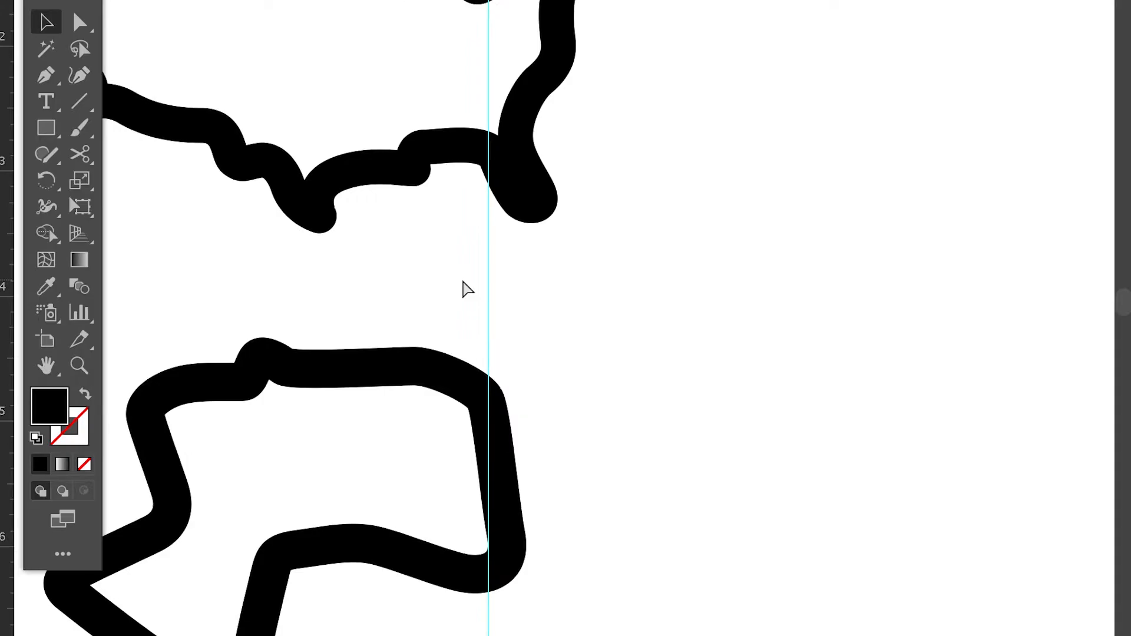
Step: Move the US outline slightly right and down, leaving more space from the page's upper left corner
{"action": "scroll", "coordinate": [463, 289], "scroll_direction": "down", "scroll_amount": 3}
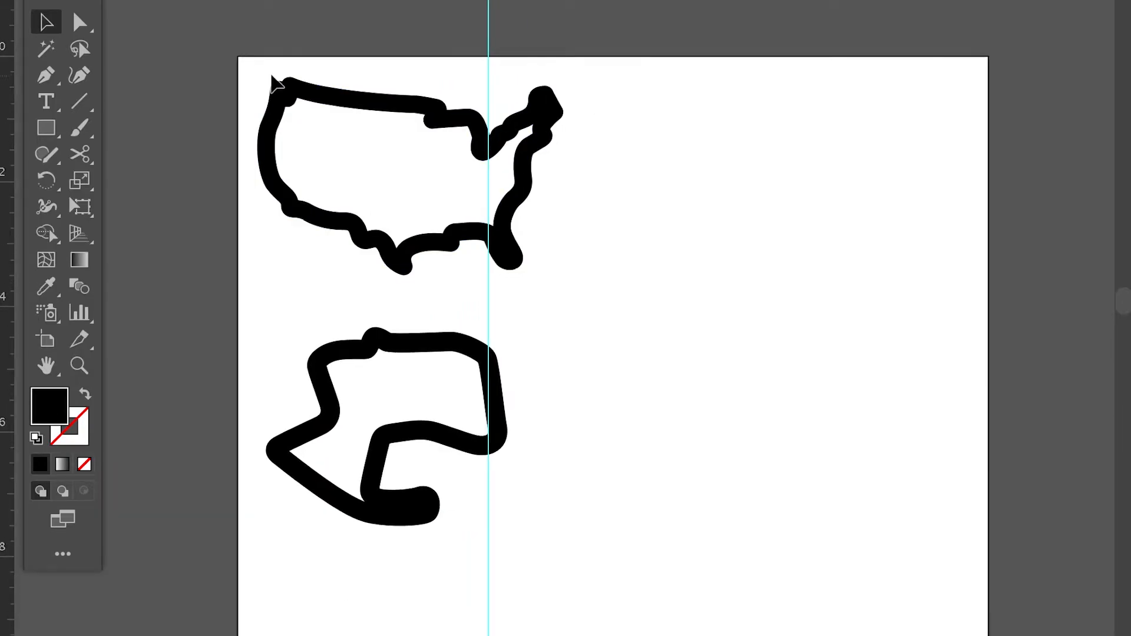
{"action": "left_click_drag", "start_coordinate": [293, 97], "coordinate": [312, 118]}
{"action": "scroll", "coordinate": [311, 110], "scroll_direction": "right", "scroll_amount": 3}
{"action": "scroll", "coordinate": [311, 110], "scroll_direction": "down", "scroll_amount": 1}
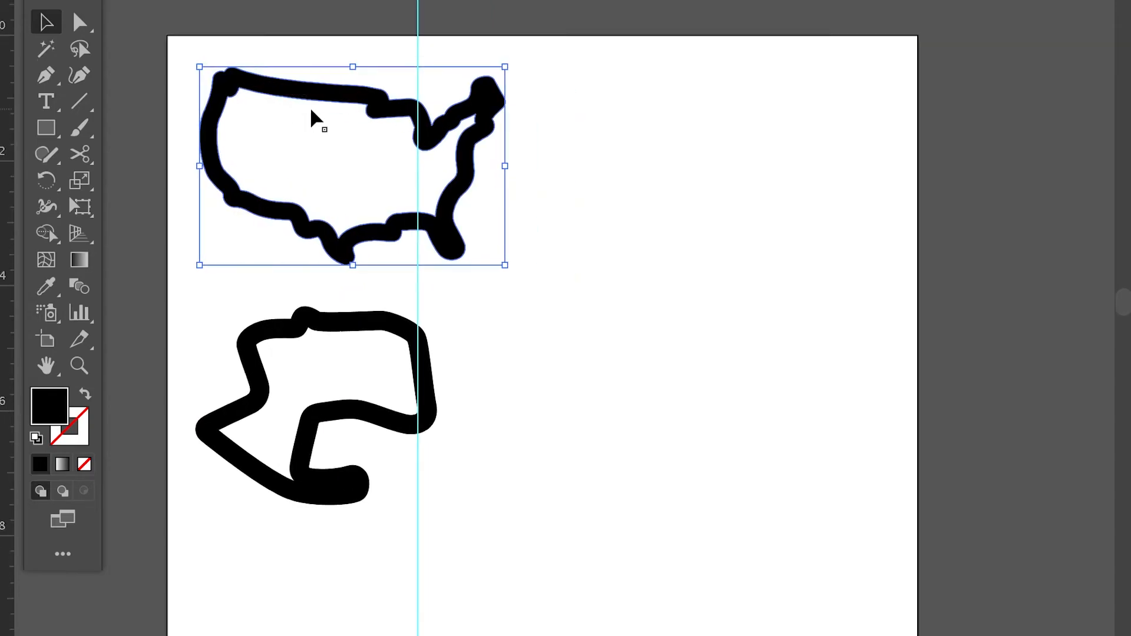
Step: Move the race track outline up to the right of the US outline, level with it, and deselect it
{"action": "left_click_drag", "start_coordinate": [314, 335], "coordinate": [643, 89]}
{"action": "left_click", "coordinate": [554, 59]}
{"action": "scroll", "coordinate": [558, 63], "scroll_direction": "right", "scroll_amount": 3}
{"action": "scroll", "coordinate": [559, 63], "scroll_direction": "down", "scroll_amount": 1}
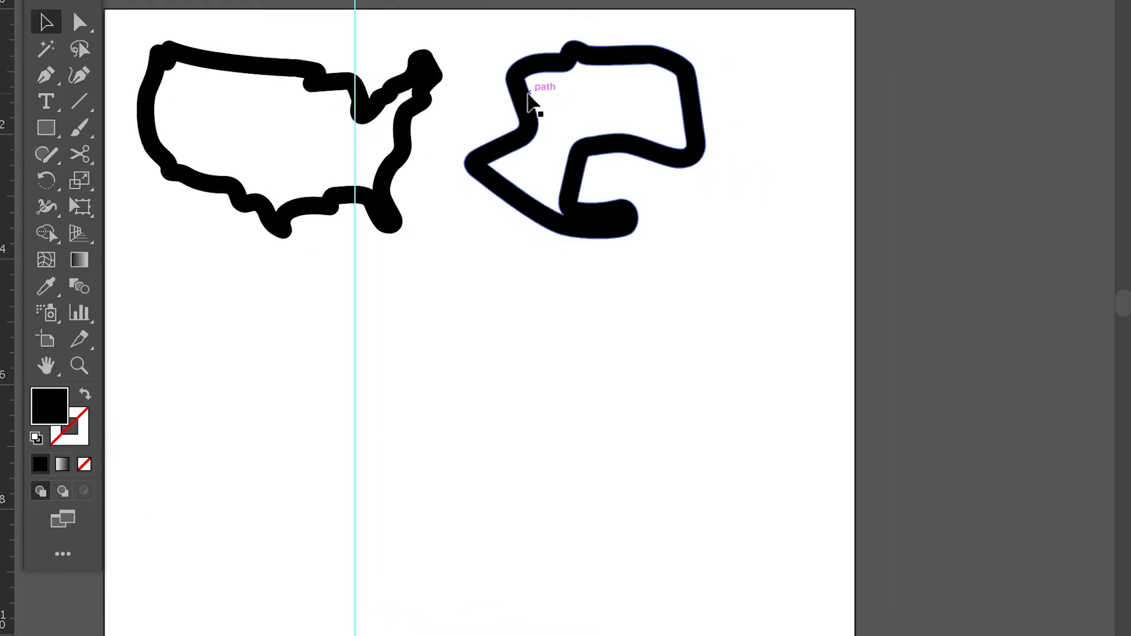
{"action": "left_click_drag", "start_coordinate": [539, 96], "coordinate": [545, 103]}
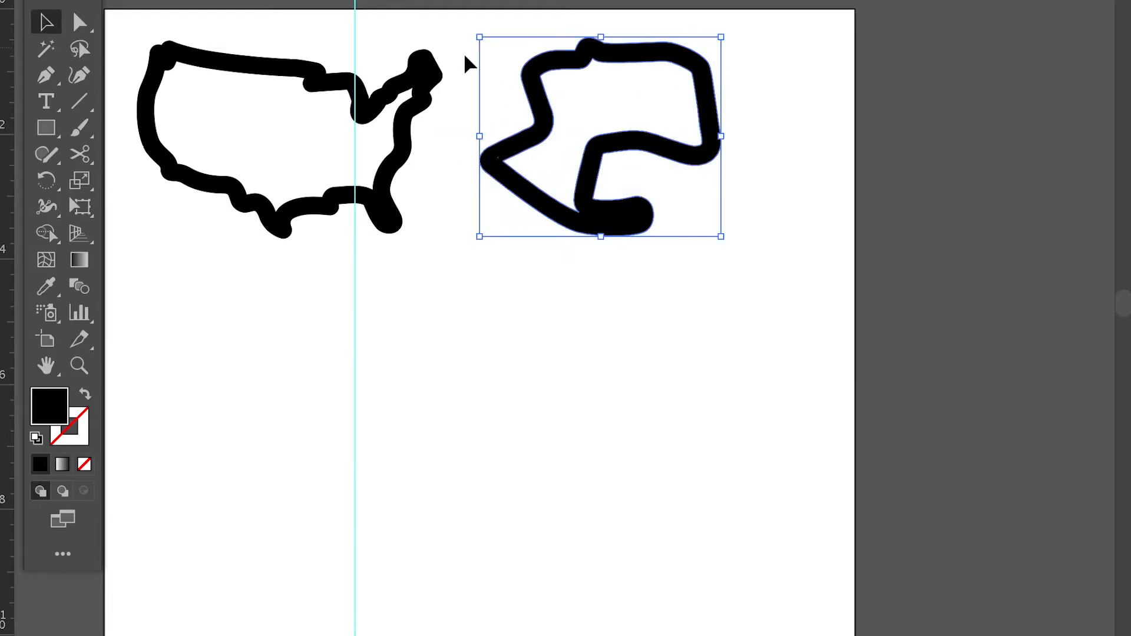
{"action": "left_click", "coordinate": [457, 157]}
{"action": "scroll", "coordinate": [457, 157], "scroll_direction": "up", "scroll_amount": 3}
{"action": "scroll", "coordinate": [457, 156], "scroll_direction": "left", "scroll_amount": 2}
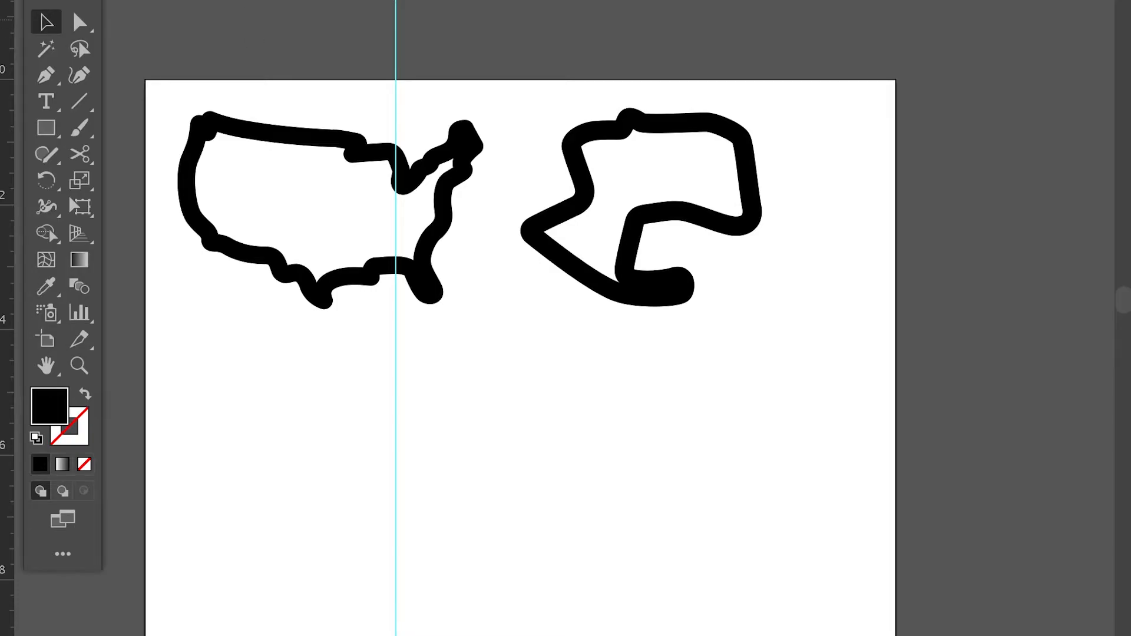
Step: Start exporting the artwork with Export As and open the choice of file formats
{"action": "left_click", "coordinate": [155, 0]}
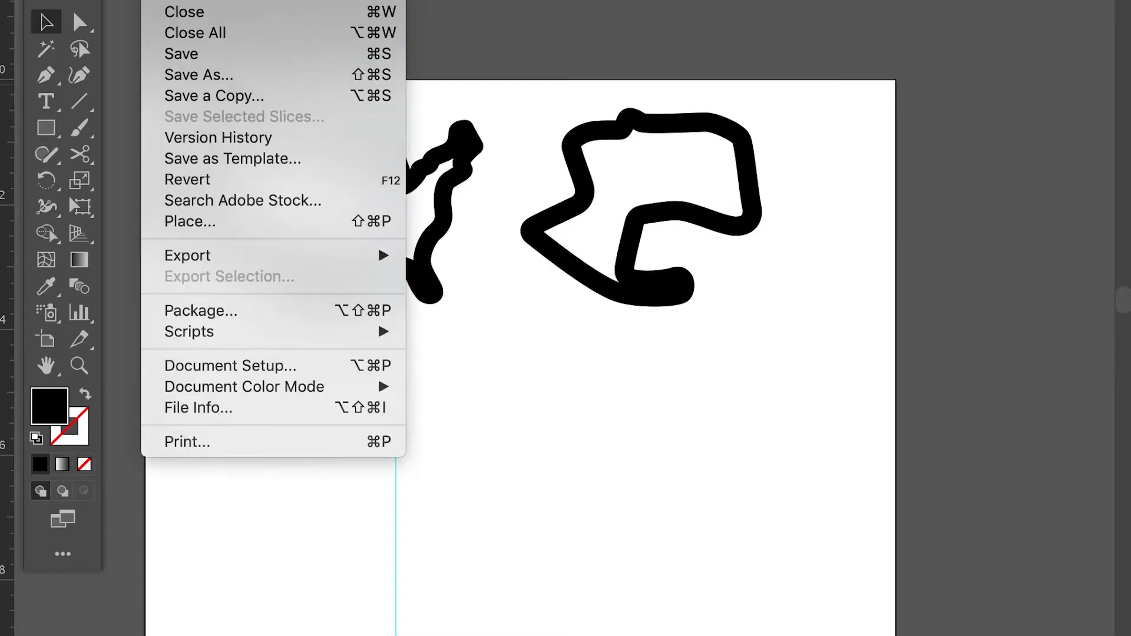
{"action": "mouse_move", "coordinate": [252, 257]}
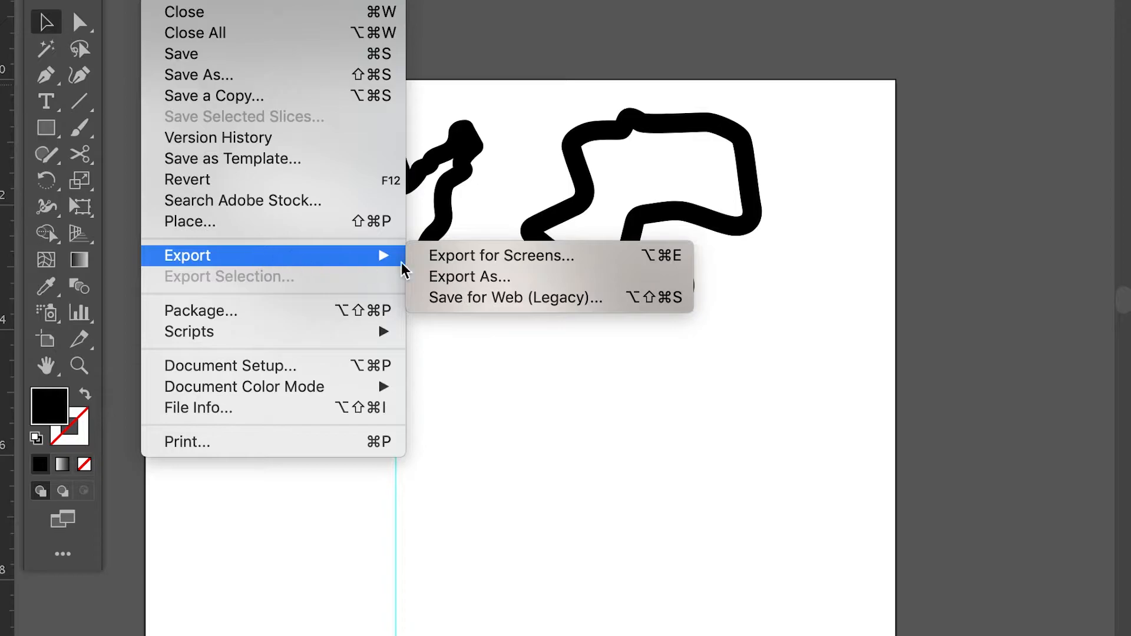
{"action": "left_click", "coordinate": [465, 277]}
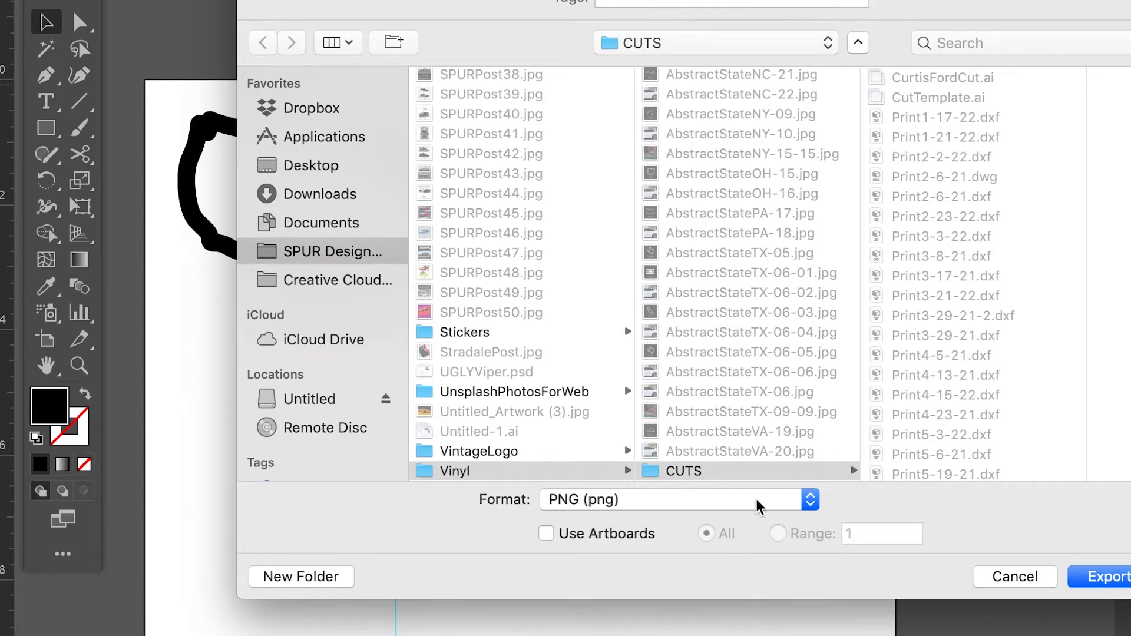
{"action": "left_click", "coordinate": [758, 506]}
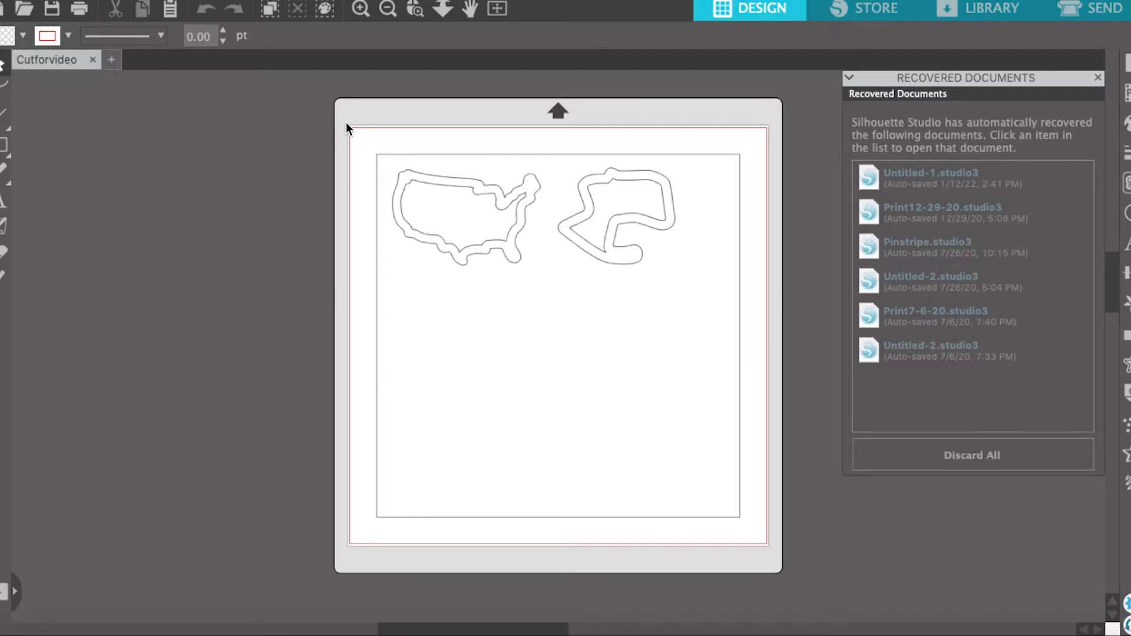
Step: In Silhouette Studio, scale all Cutforvideo artwork until its frame is about 12 in wide, align it with the cutting area, and deselect it
{"action": "left_click_drag", "start_coordinate": [346, 125], "coordinate": [758, 541]}
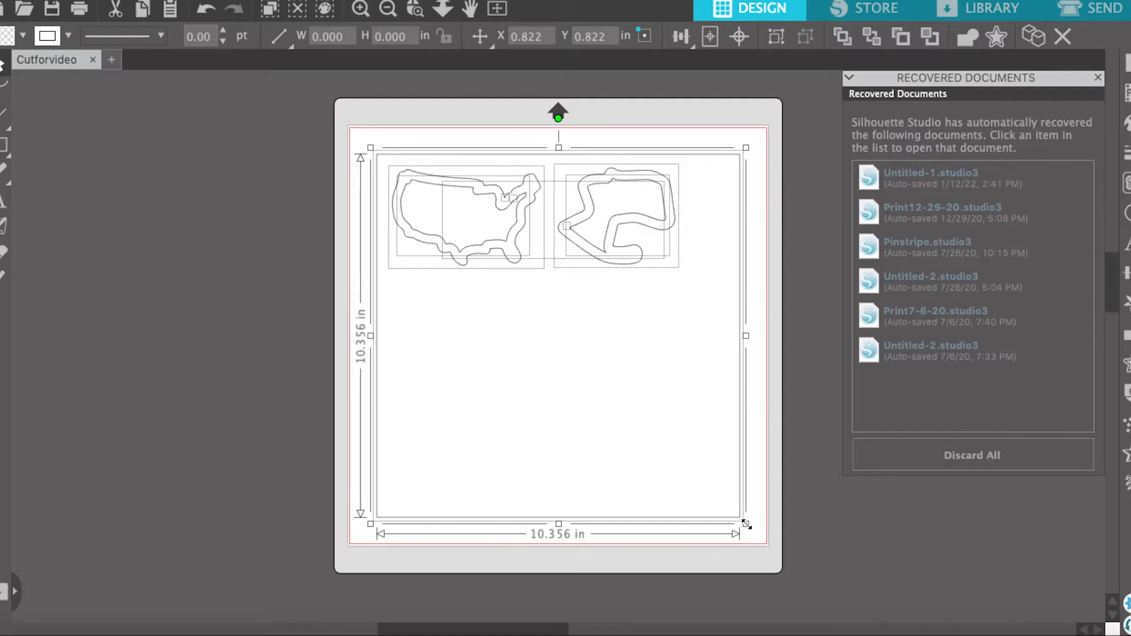
{"action": "left_click_drag", "start_coordinate": [747, 524], "coordinate": [800, 586]}
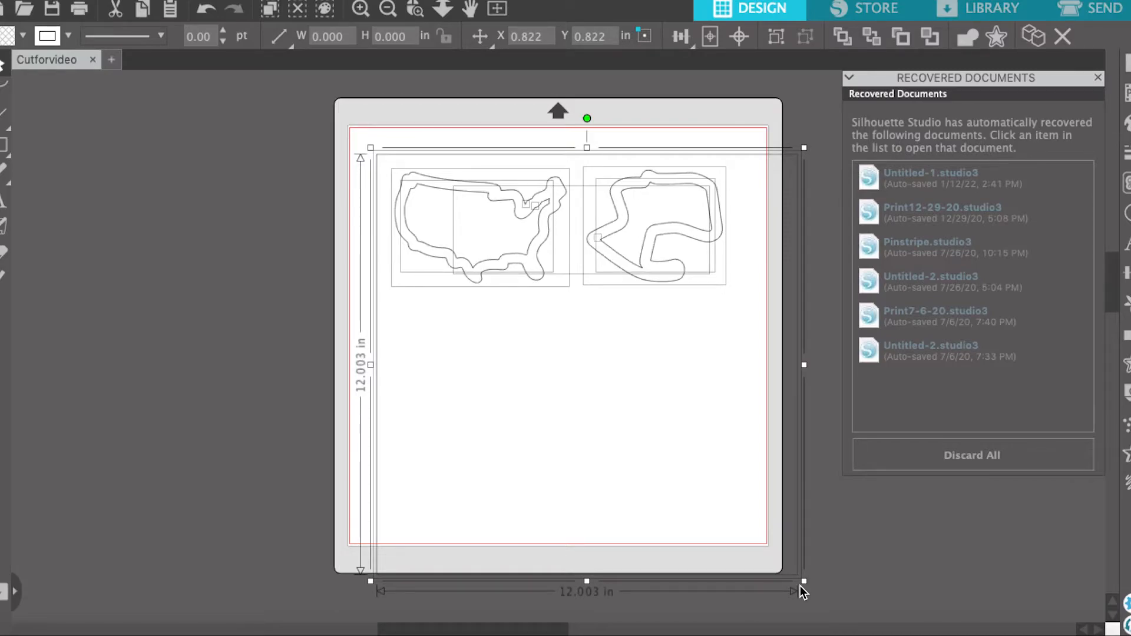
{"action": "left_click_drag", "start_coordinate": [790, 580], "coordinate": [764, 549]}
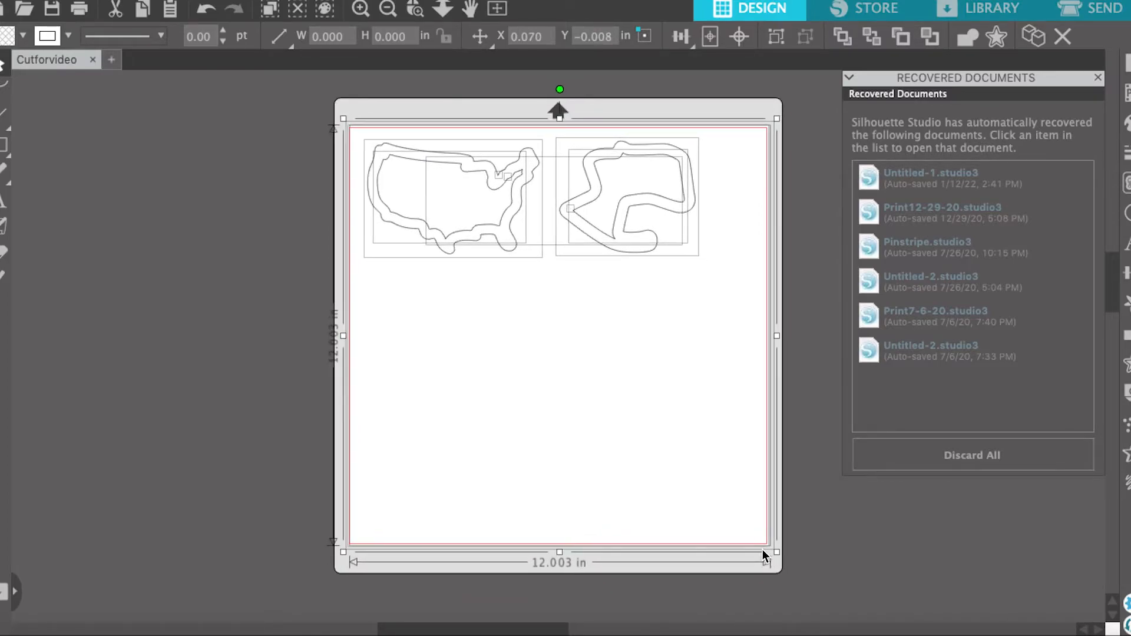
{"action": "left_click", "coordinate": [706, 357]}
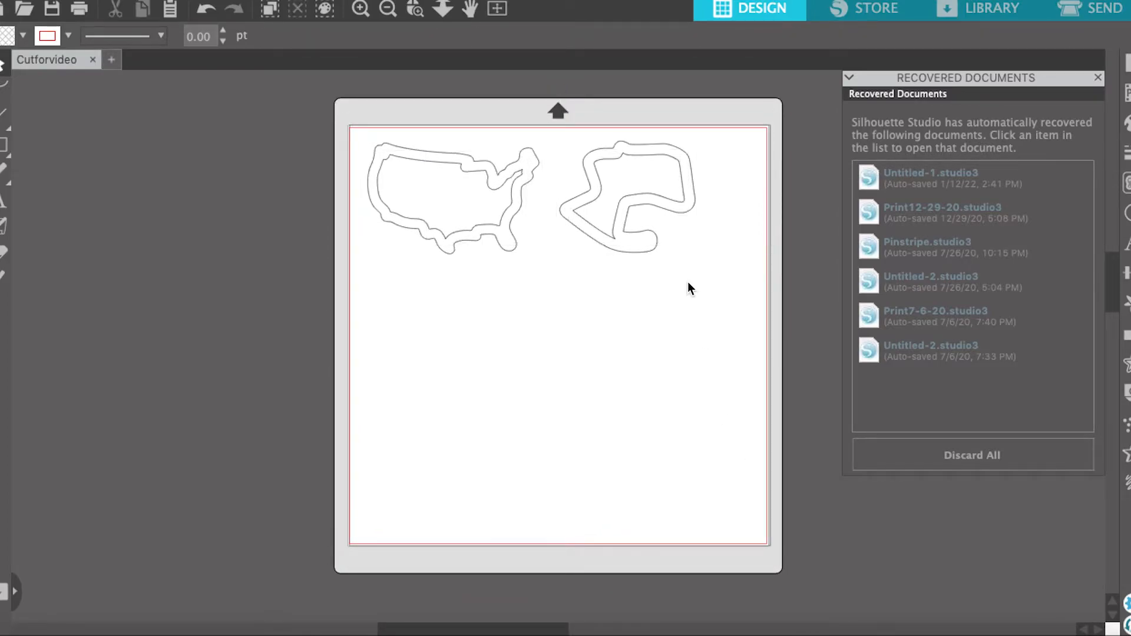
Step: Delete the square frame surrounding the US and race track outlines
{"action": "left_click_drag", "start_coordinate": [687, 282], "coordinate": [795, 373]}
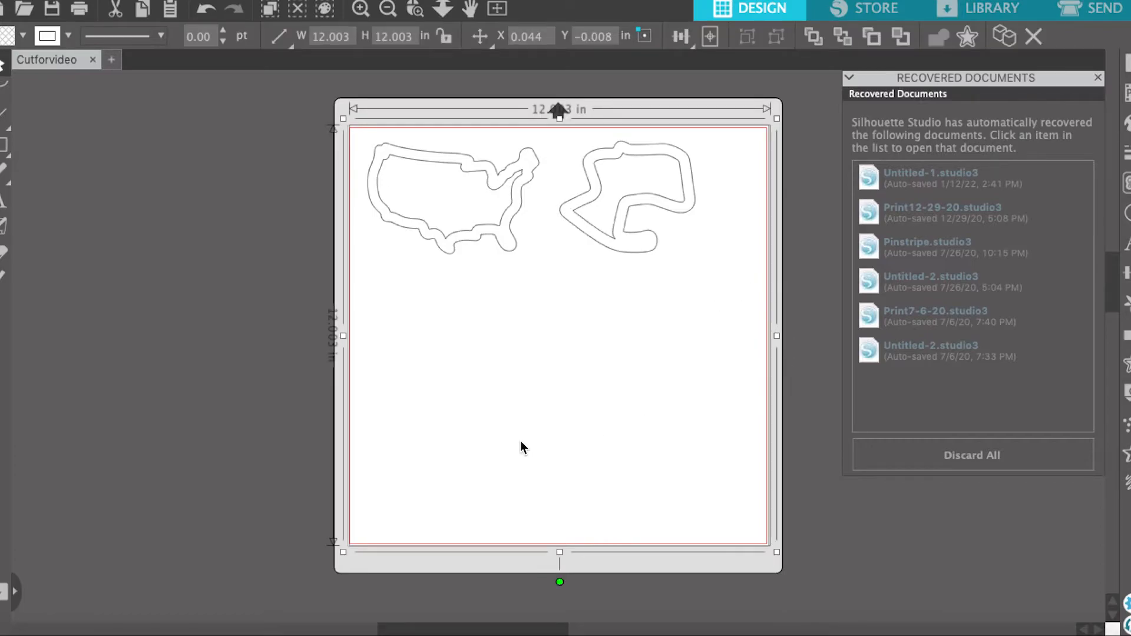
{"action": "left_click_drag", "start_coordinate": [569, 428], "coordinate": [216, 320]}
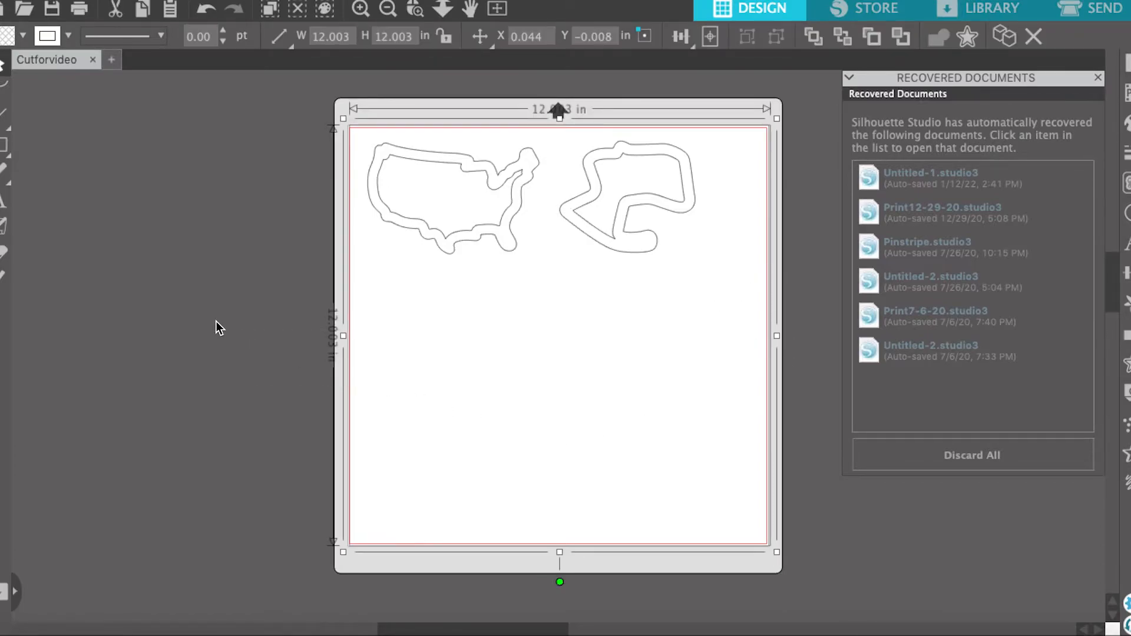
{"action": "left_click", "coordinate": [319, 401]}
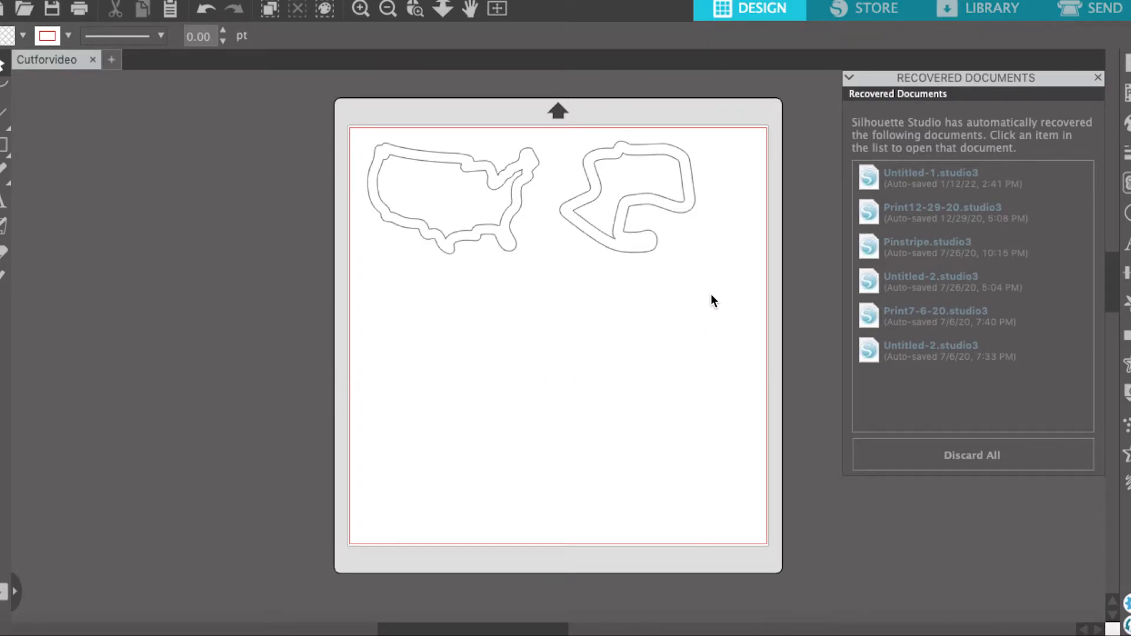
Step: Move the US and race track outlines together slightly right and down, away from the cutting area's edges, and deselect them
{"action": "left_click_drag", "start_coordinate": [711, 295], "coordinate": [357, 112]}
{"action": "left_click_drag", "start_coordinate": [403, 155], "coordinate": [412, 167]}
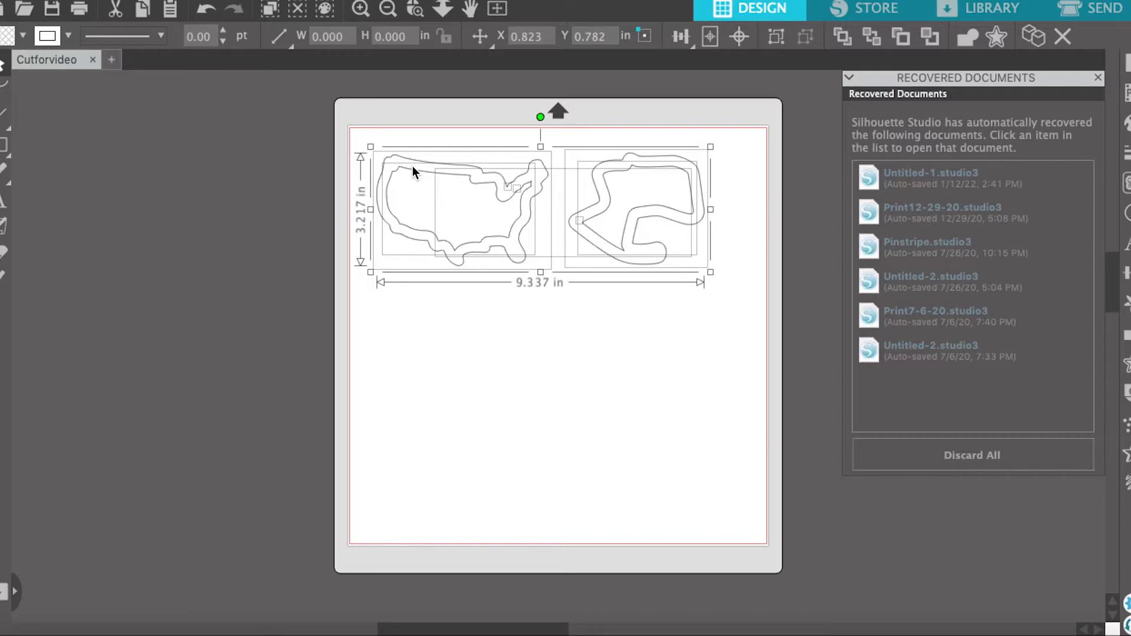
{"action": "left_click", "coordinate": [468, 132]}
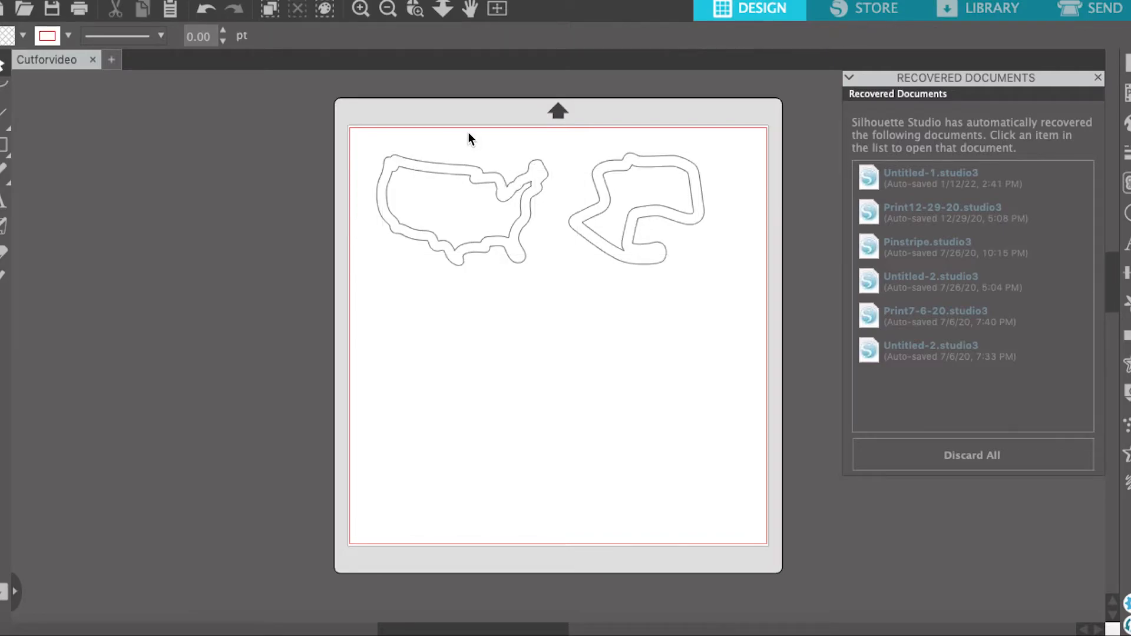
Step: Move the race track outline slightly right to widen its gap from the US outline, and deselect it
{"action": "left_click_drag", "start_coordinate": [576, 115], "coordinate": [695, 307]}
{"action": "left_click_drag", "start_coordinate": [671, 210], "coordinate": [692, 214]}
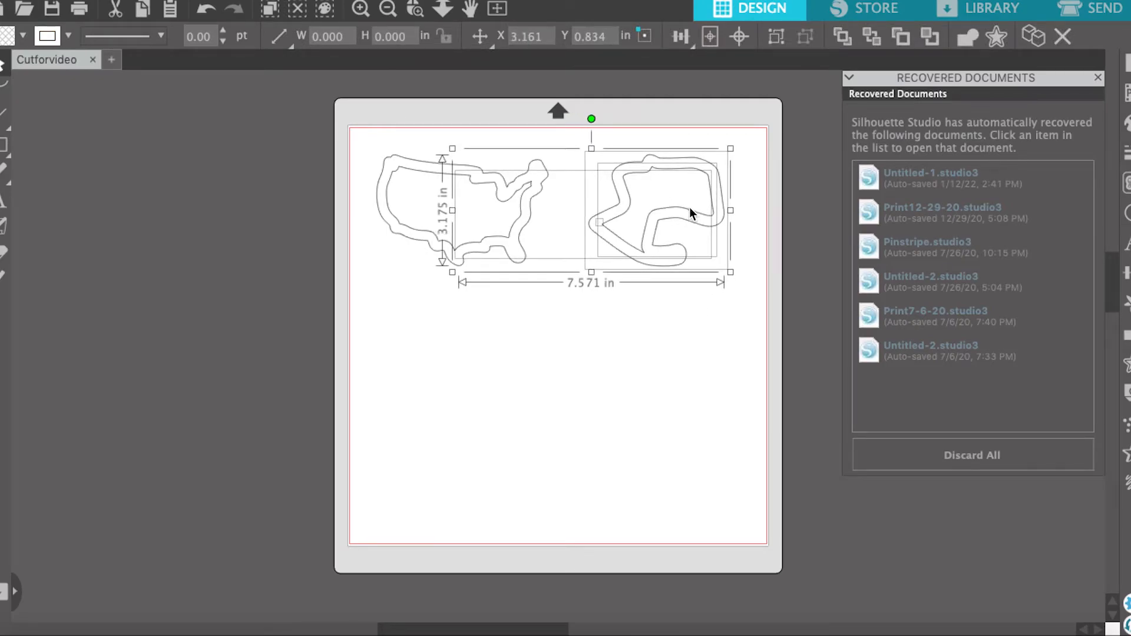
{"action": "left_click", "coordinate": [642, 122]}
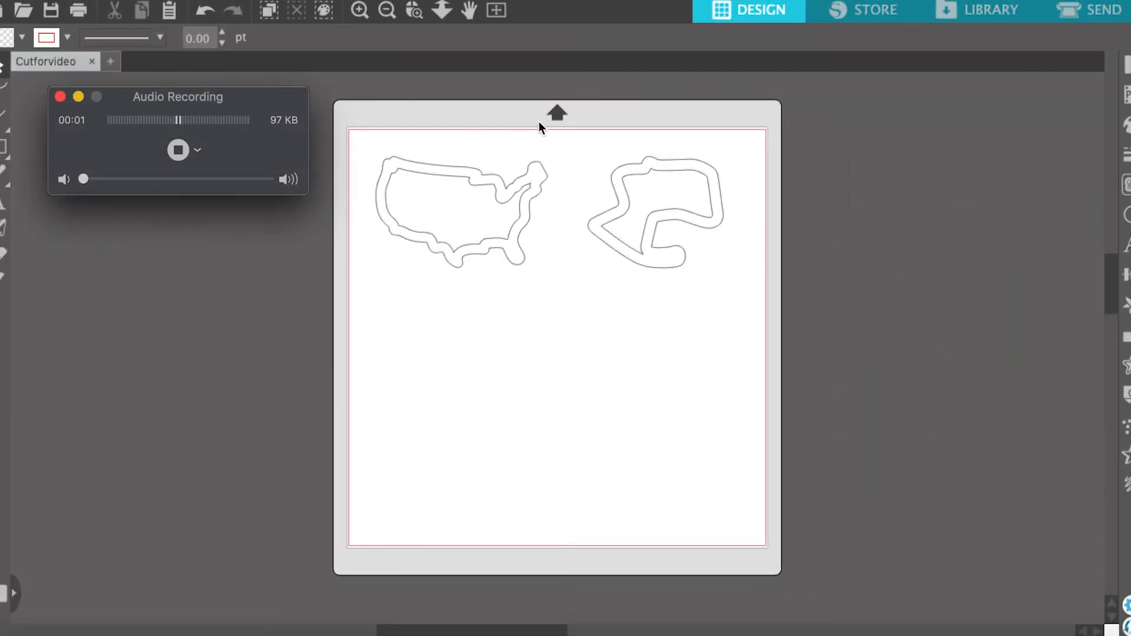
Step: Close the Recovered Documents list and go to the send settings for the cutter
{"action": "left_click", "coordinate": [826, 98]}
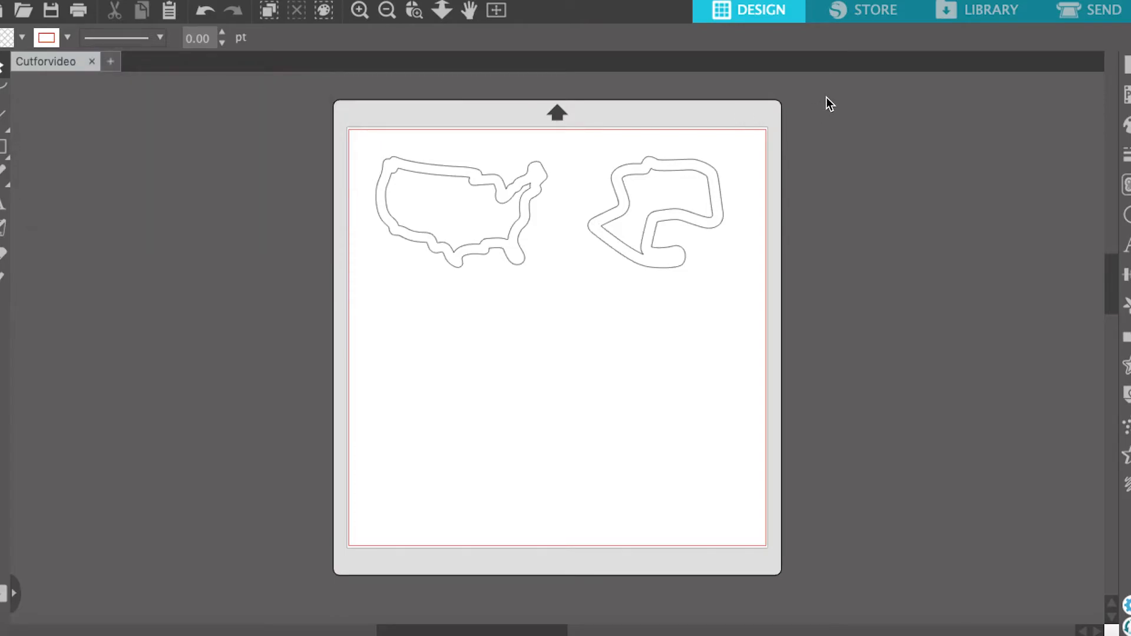
{"action": "left_click", "coordinate": [1075, 24]}
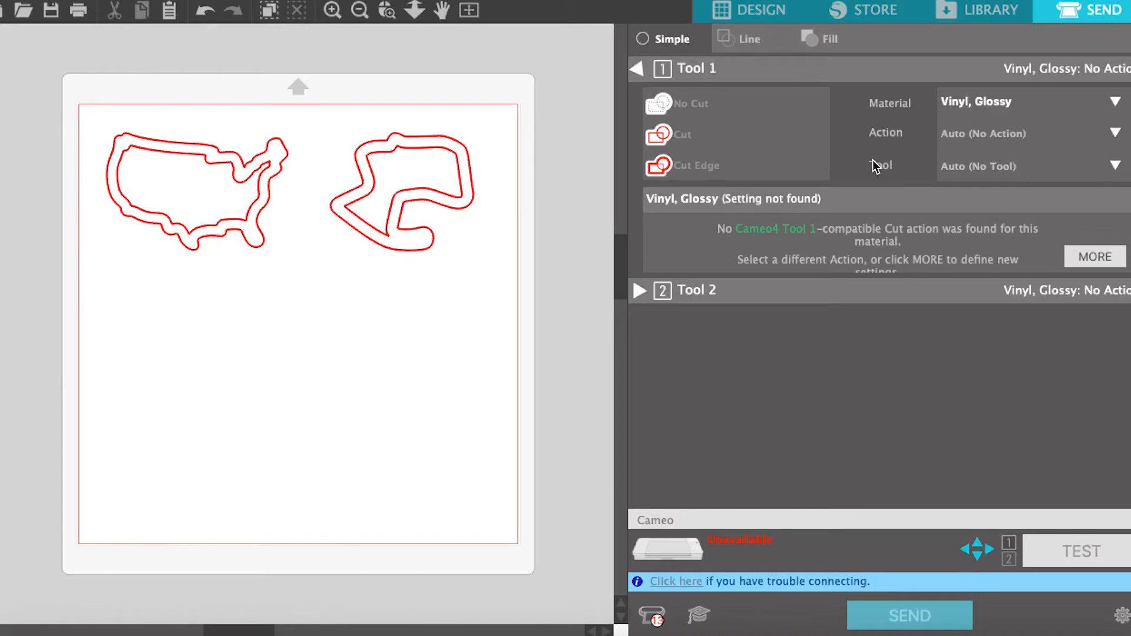
Step: Compare the No Cut, Cut Edge and Cut options on both outlines, ending with Cut
{"action": "left_click_drag", "start_coordinate": [86, 98], "coordinate": [476, 306]}
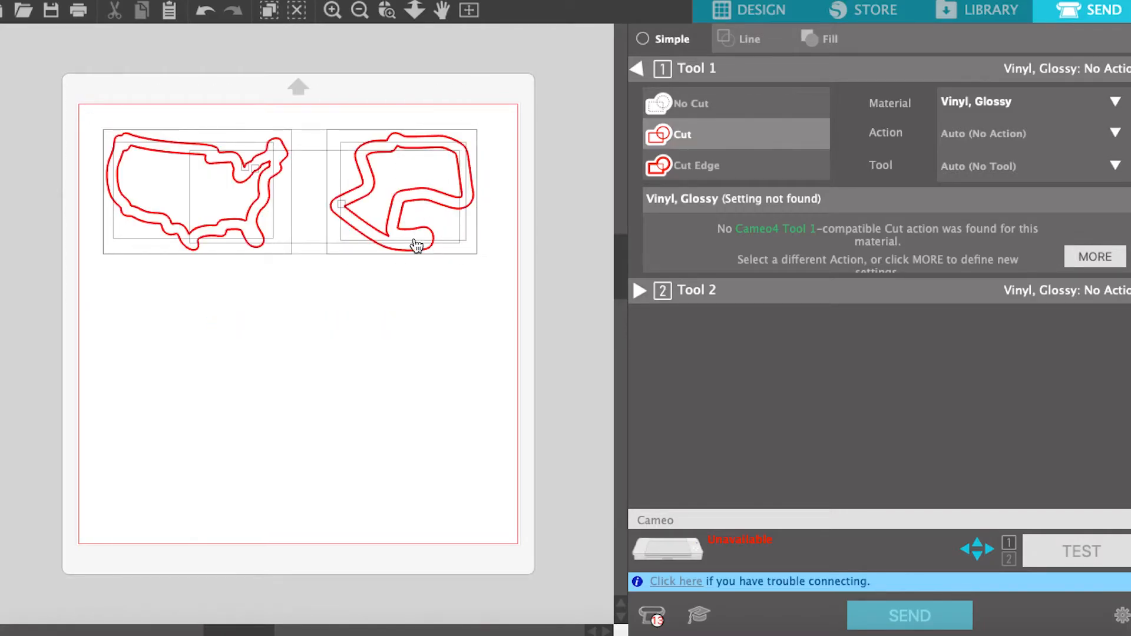
{"action": "left_click", "coordinate": [715, 108]}
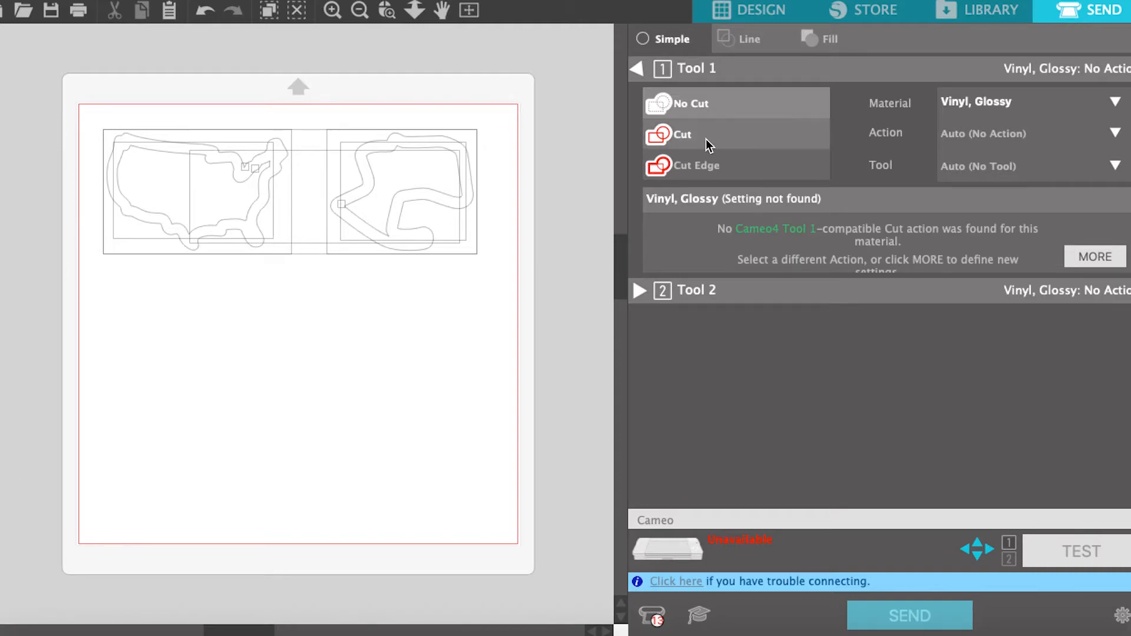
{"action": "left_click", "coordinate": [709, 168]}
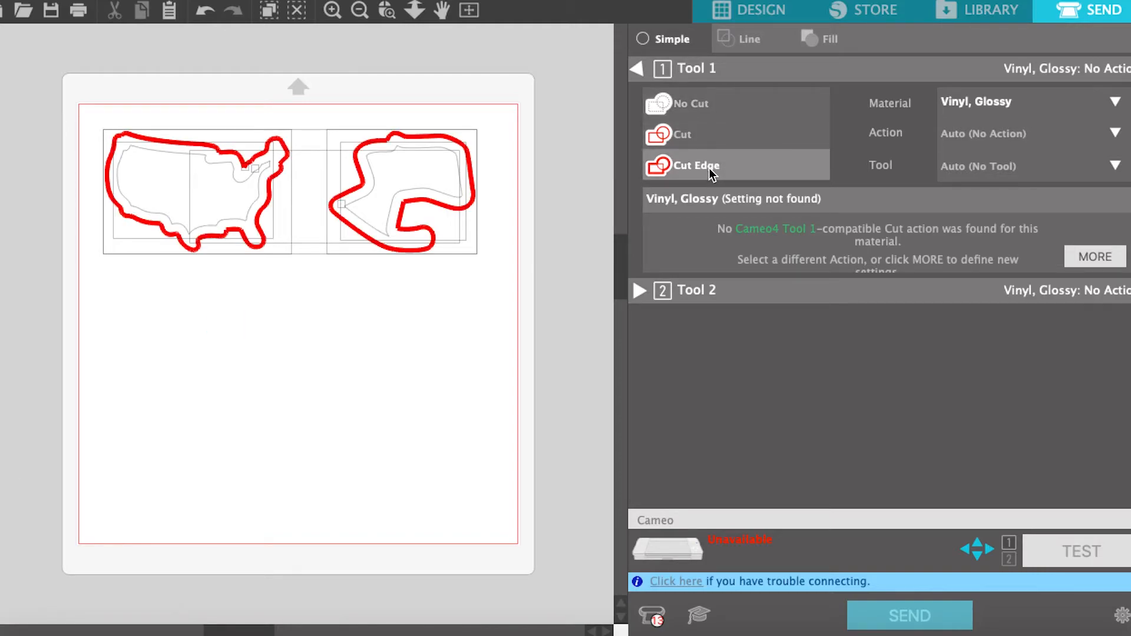
{"action": "left_click", "coordinate": [709, 143]}
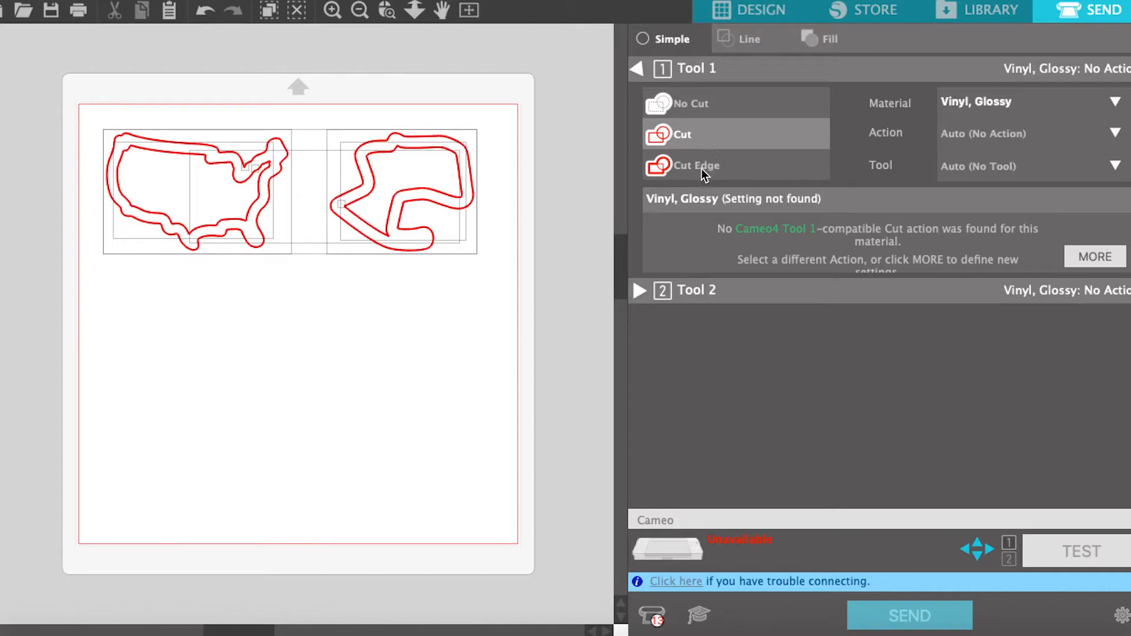
{"action": "left_click", "coordinate": [709, 170]}
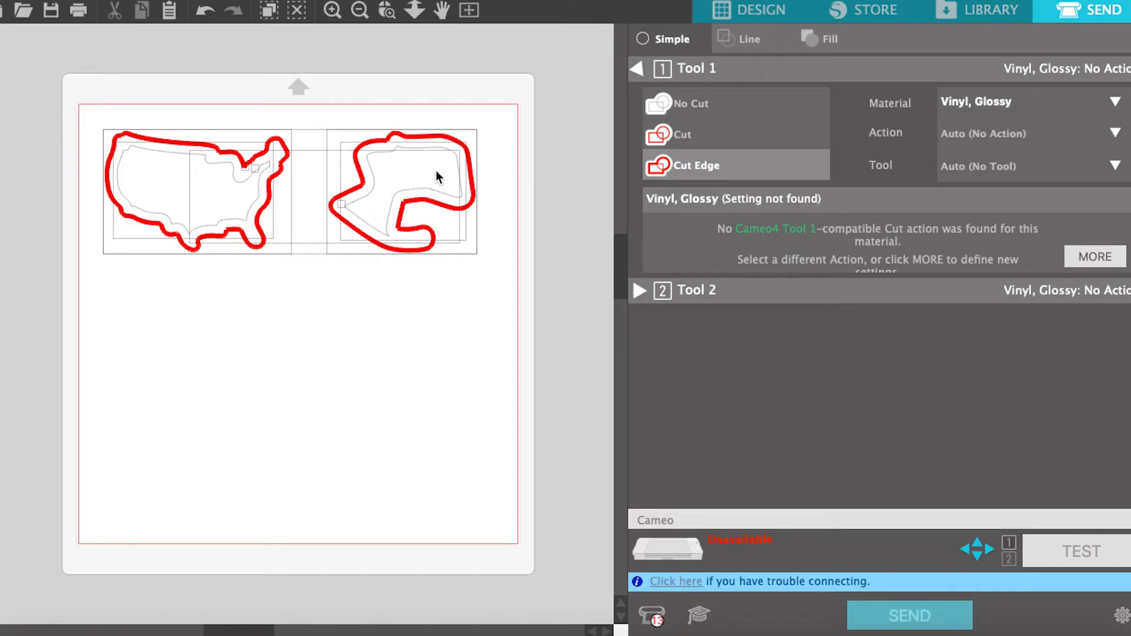
{"action": "left_click", "coordinate": [707, 141]}
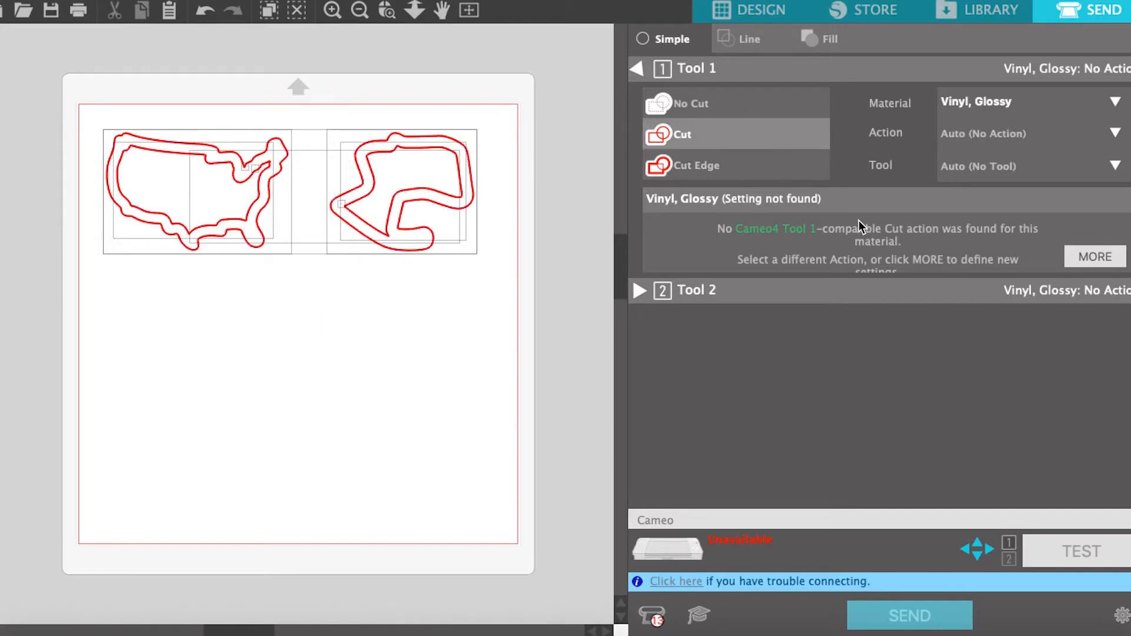
Step: Browse the material types available for Tool 1 and close the list
{"action": "left_click", "coordinate": [1011, 105]}
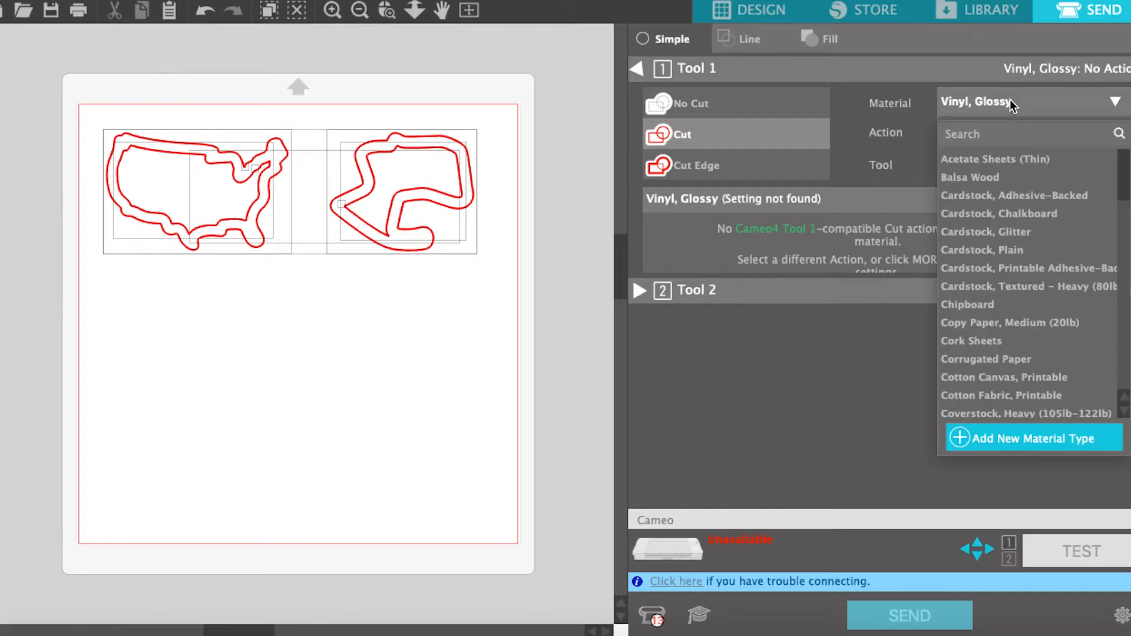
{"action": "scroll", "coordinate": [1013, 291], "scroll_direction": "down", "scroll_amount": 1}
{"action": "scroll", "coordinate": [1013, 306], "scroll_direction": "down", "scroll_amount": 3}
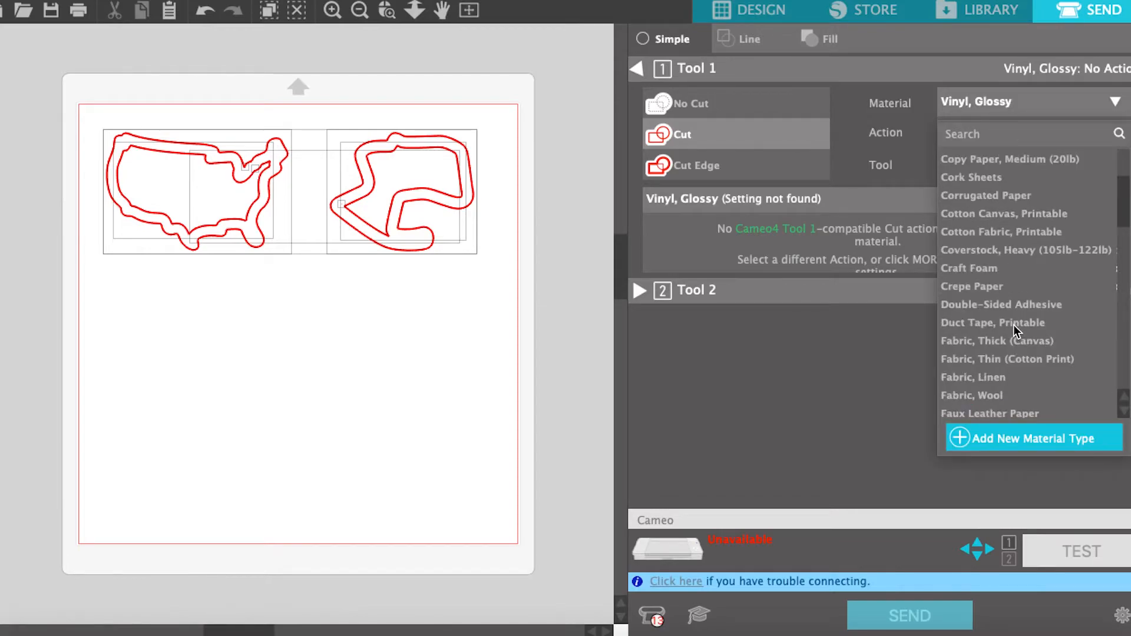
{"action": "left_click", "coordinate": [886, 90]}
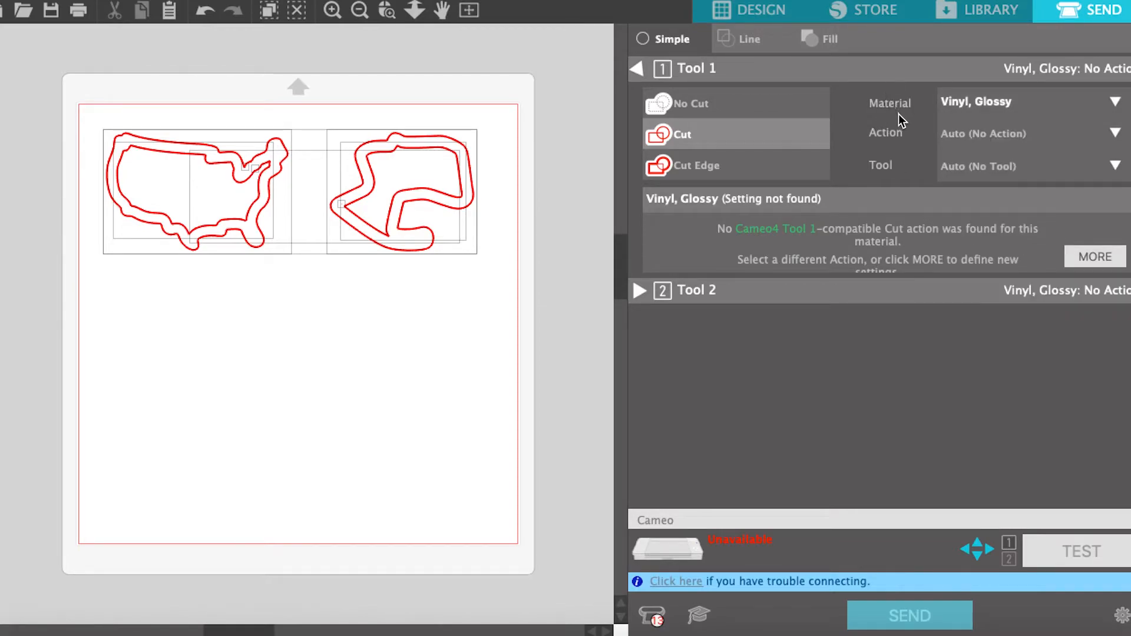